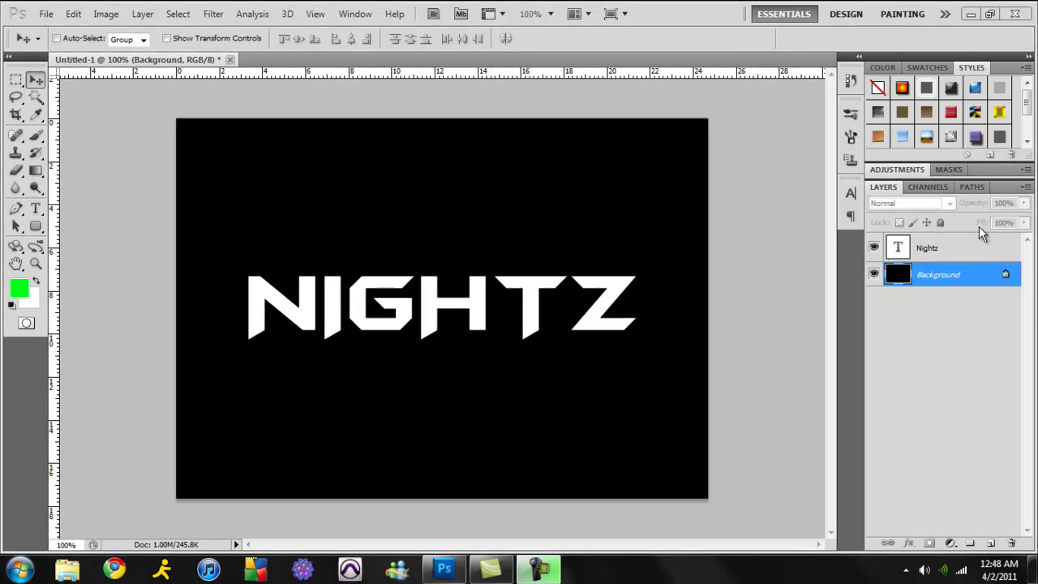
Select the Nightz type layer in the Layers panel
{"action": "left_click", "coordinate": [937, 244]}
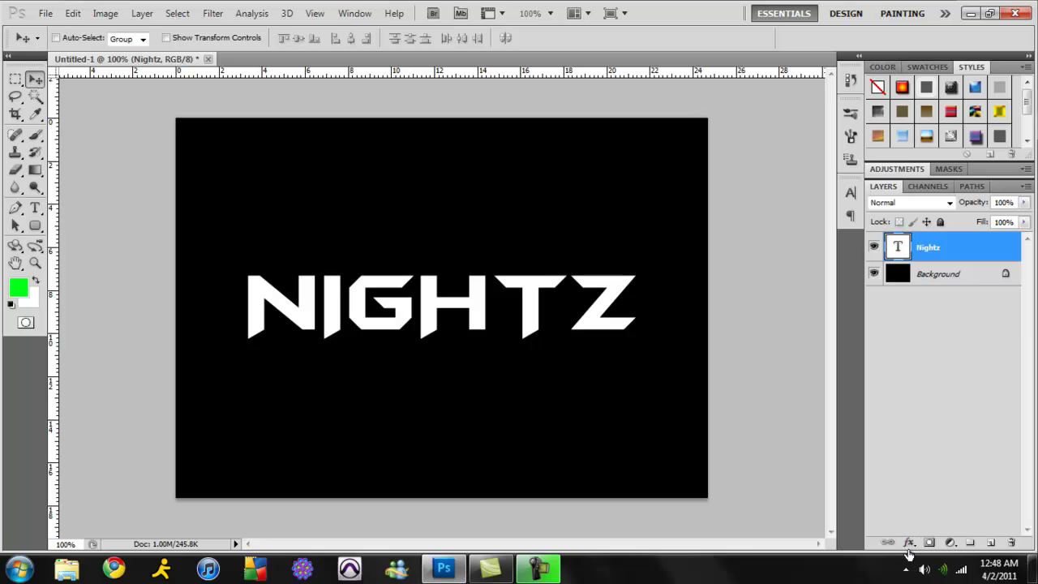
Add a 3 px outside gradient Stroke at -90° to NIGHTZ and open its gradient
{"action": "left_click", "coordinate": [909, 542]}
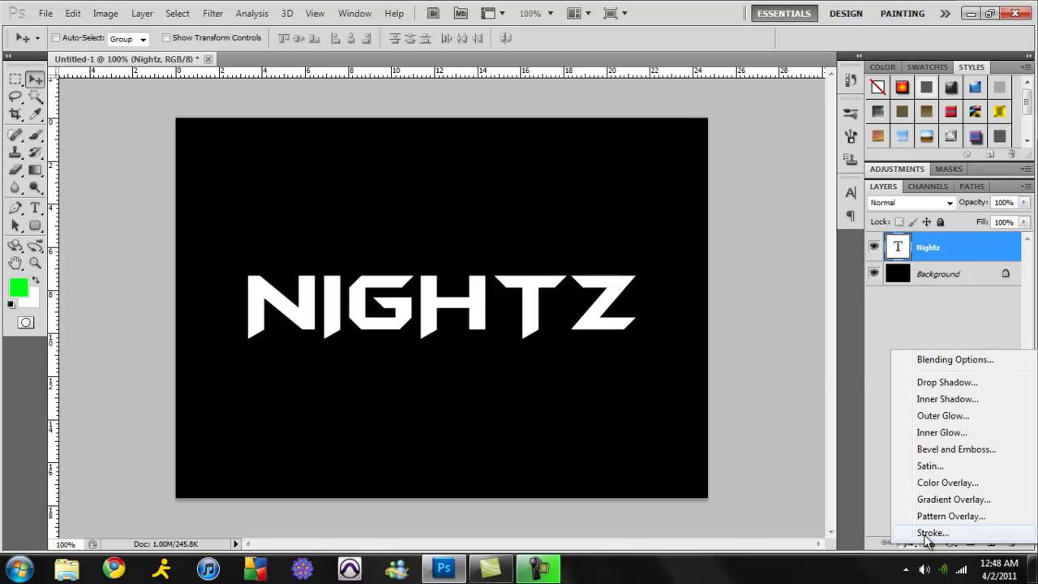
{"action": "left_click", "coordinate": [927, 532]}
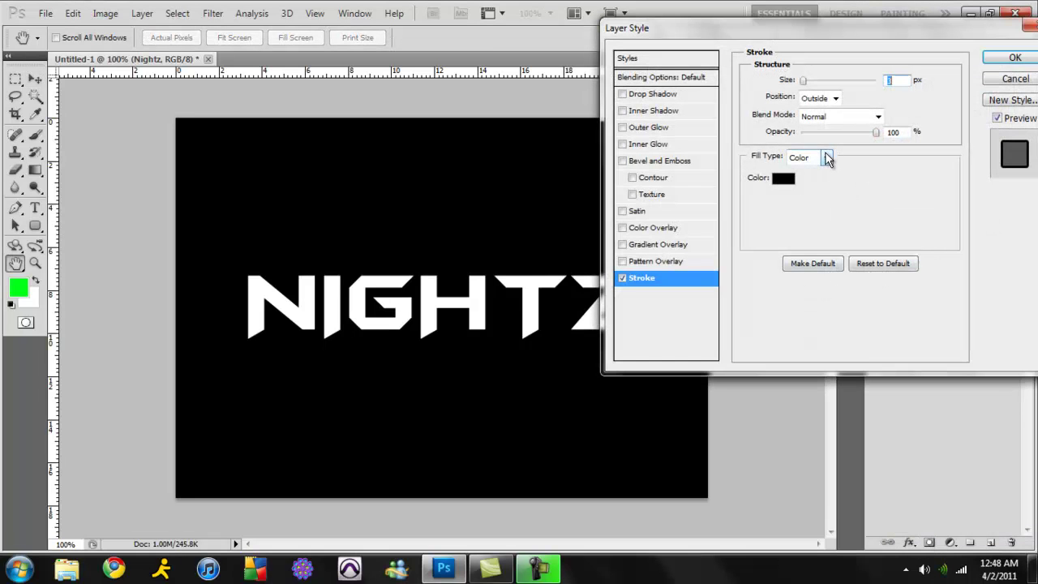
{"action": "left_click", "coordinate": [827, 158]}
{"action": "left_click", "coordinate": [828, 188]}
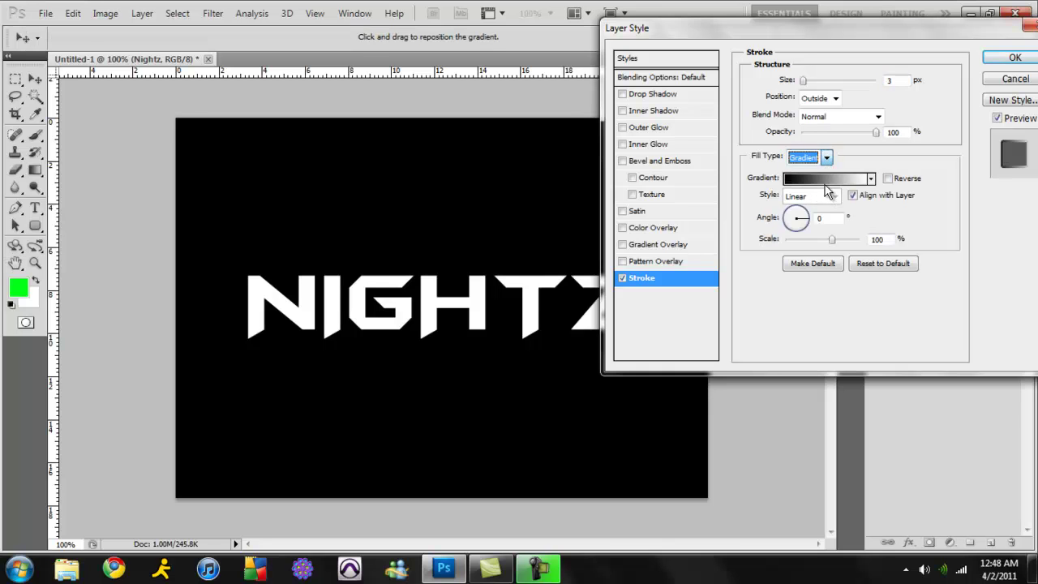
{"action": "left_click", "coordinate": [797, 233]}
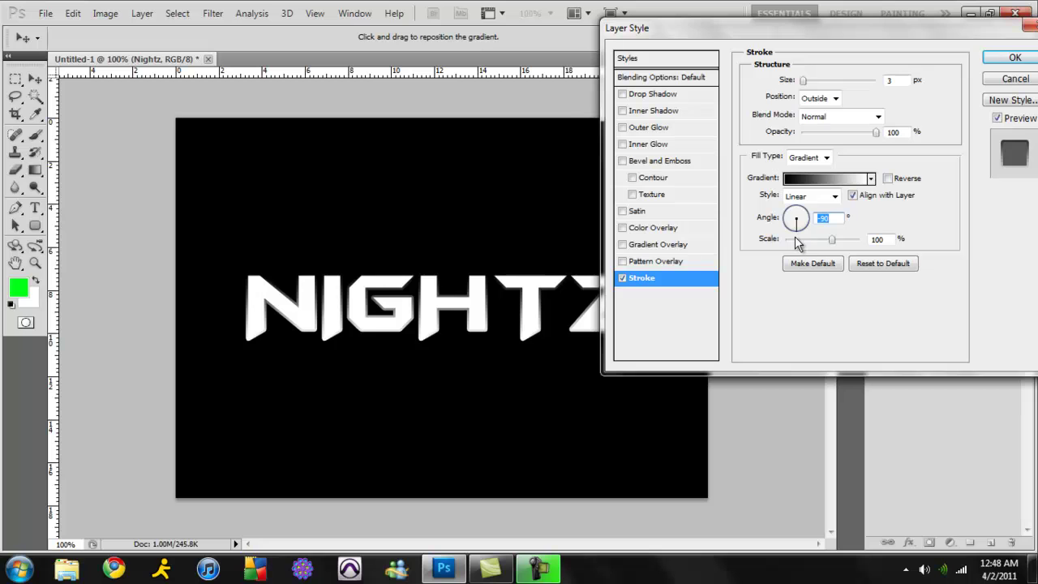
{"action": "left_click", "coordinate": [819, 182]}
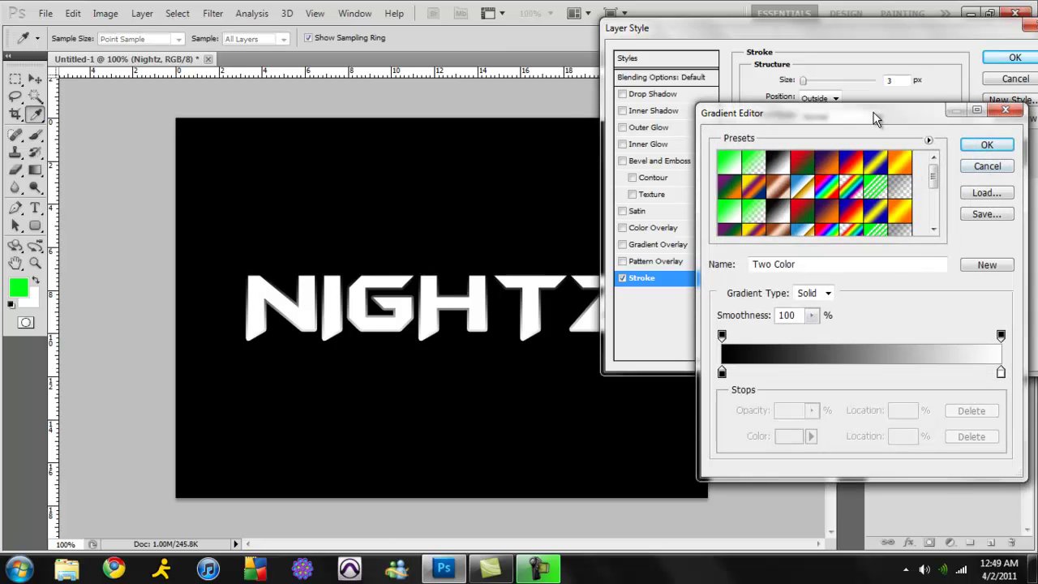
Set both end stops of the stroke gradient to light grey
{"action": "left_click_drag", "start_coordinate": [874, 118], "coordinate": [871, 52]}
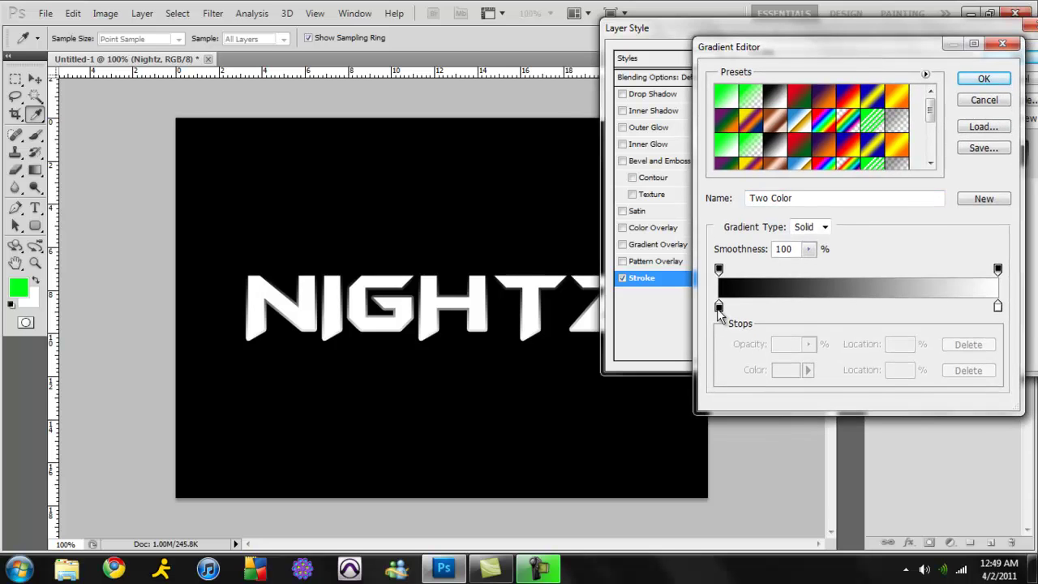
{"action": "double_click", "coordinate": [718, 306]}
{"action": "mouse_move", "coordinate": [652, 304]}
{"action": "left_mouse_down"}
{"action": "mouse_move", "coordinate": [593, 164]}
{"action": "mouse_move", "coordinate": [647, 147]}
{"action": "left_mouse_up"}
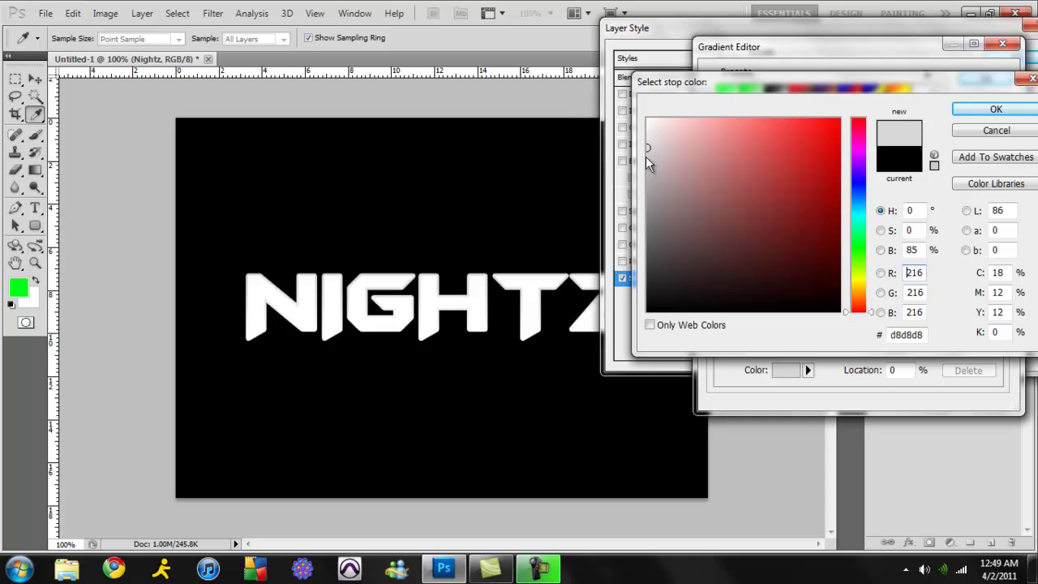
{"action": "left_click", "coordinate": [994, 110]}
{"action": "double_click", "coordinate": [998, 305]}
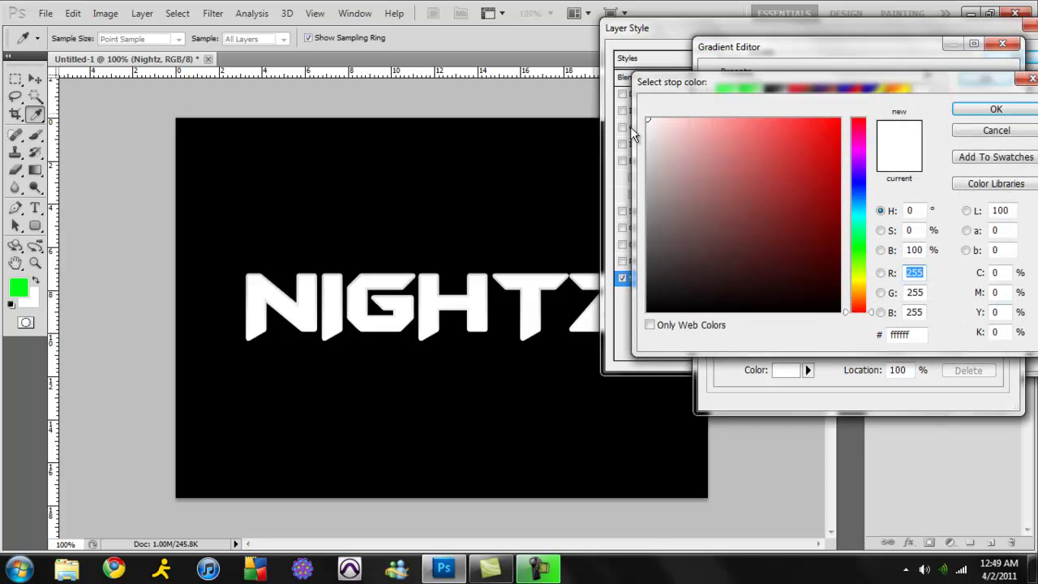
{"action": "left_click", "coordinate": [651, 144]}
{"action": "left_click", "coordinate": [995, 110]}
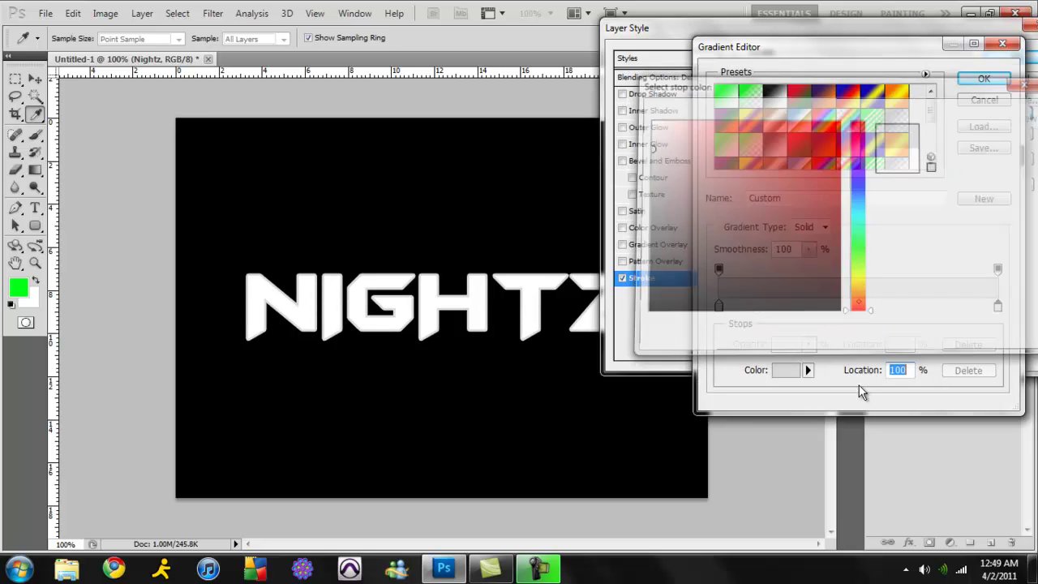
Add a black stop in the middle and stops at 42% and 63%, making 63% mid grey
{"action": "left_click", "coordinate": [859, 306]}
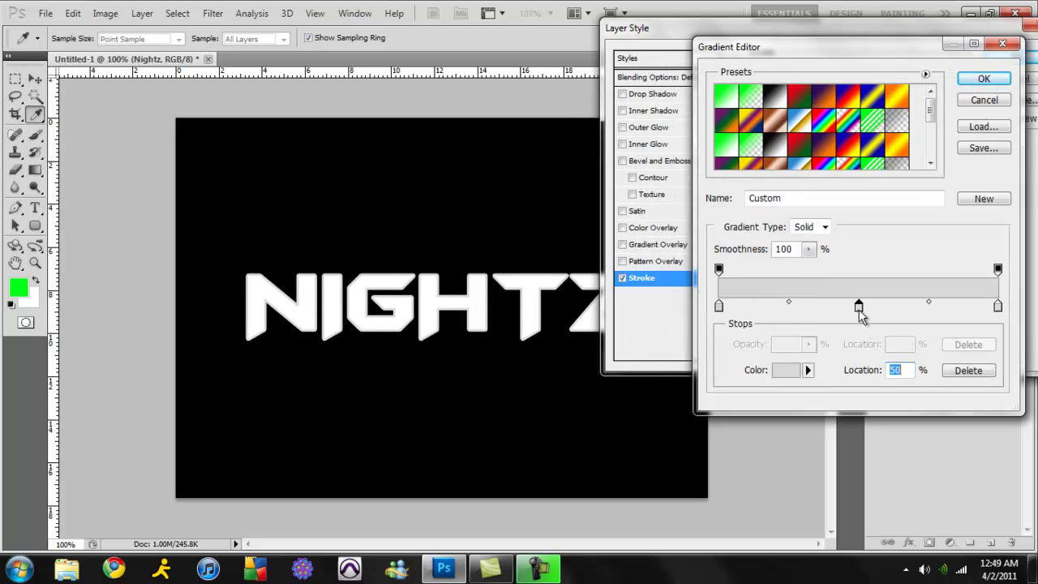
{"action": "double_click", "coordinate": [859, 307]}
{"action": "left_click_drag", "start_coordinate": [672, 223], "coordinate": [648, 312]}
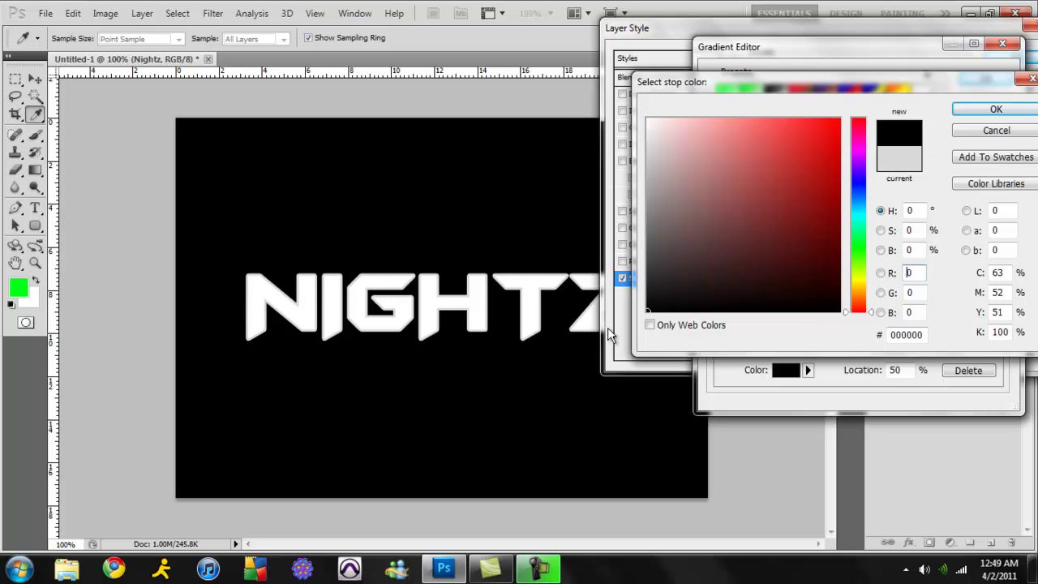
{"action": "left_click", "coordinate": [978, 113]}
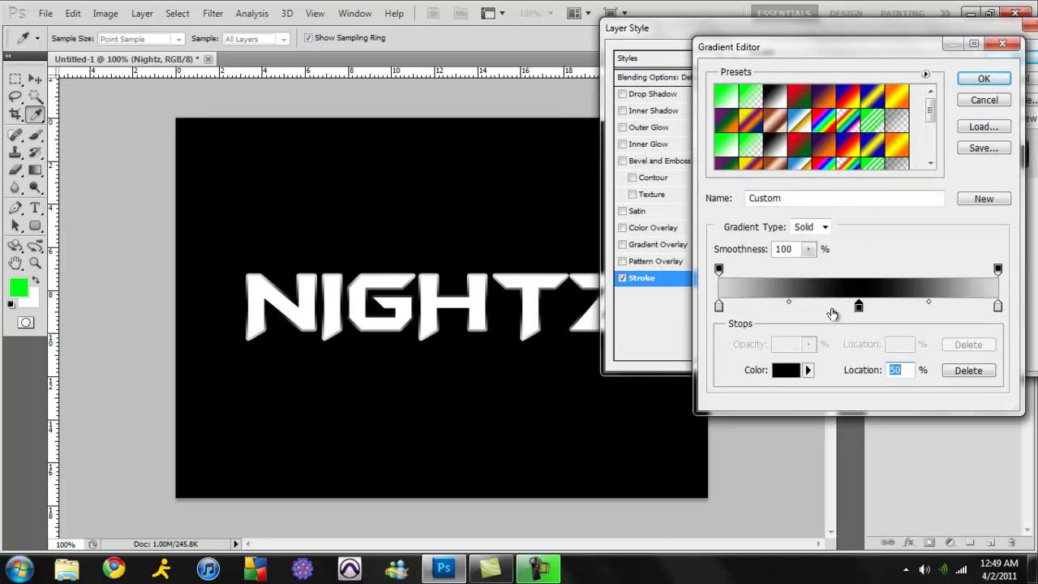
{"action": "left_click", "coordinate": [835, 314]}
{"action": "left_click", "coordinate": [894, 309]}
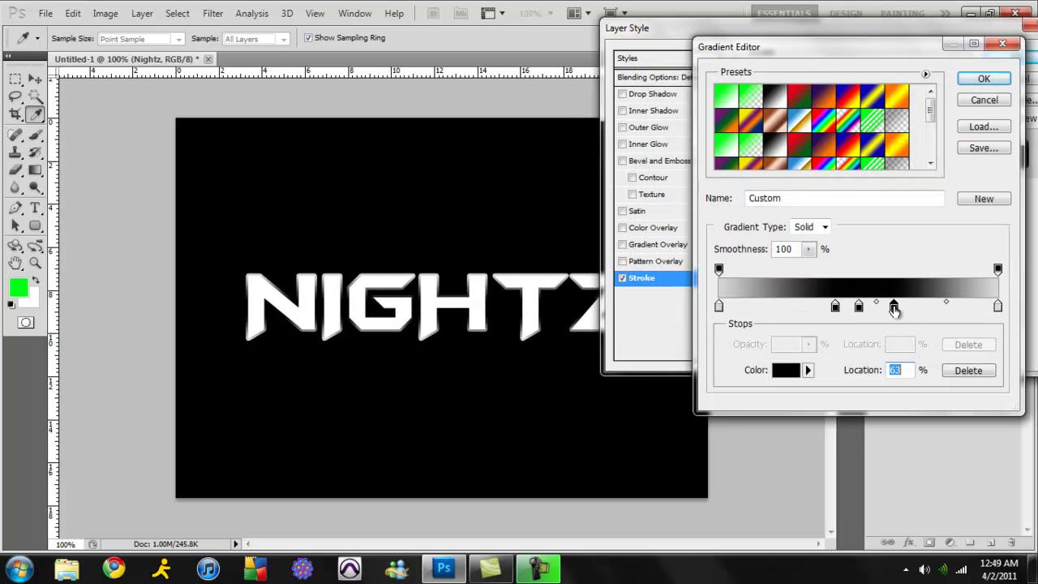
{"action": "double_click", "coordinate": [894, 308]}
{"action": "left_click_drag", "start_coordinate": [749, 271], "coordinate": [619, 179]}
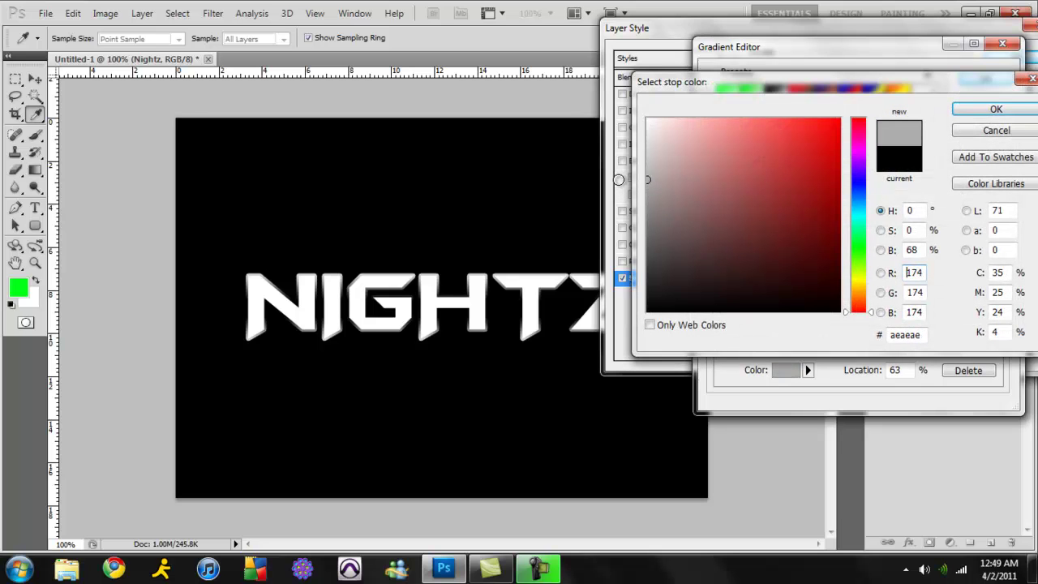
{"action": "left_click", "coordinate": [995, 108]}
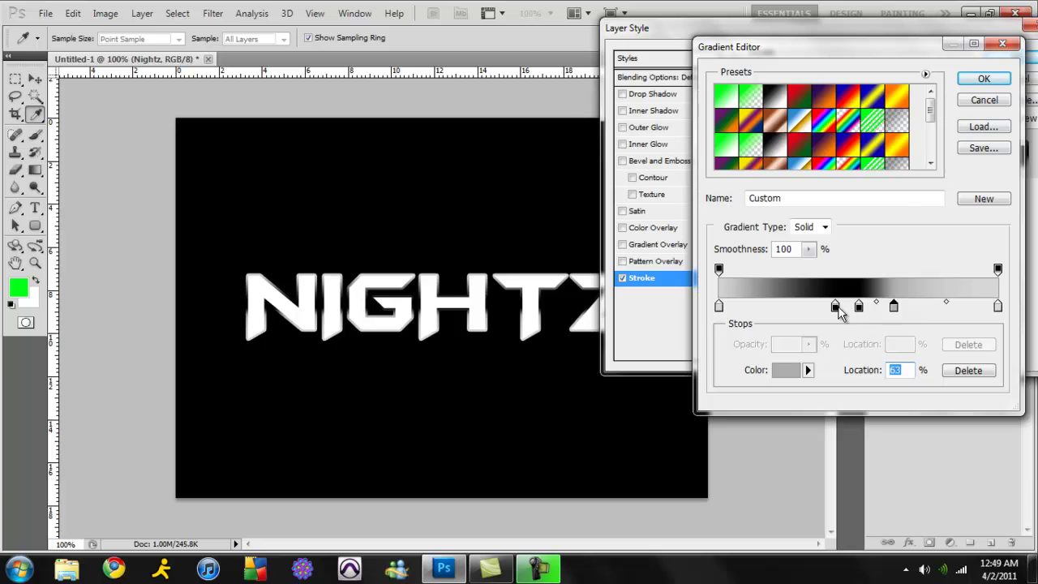
Make the 42% stop white, shift it to about 49%, and confirm the gradient
{"action": "double_click", "coordinate": [835, 306]}
{"action": "left_click", "coordinate": [648, 120]}
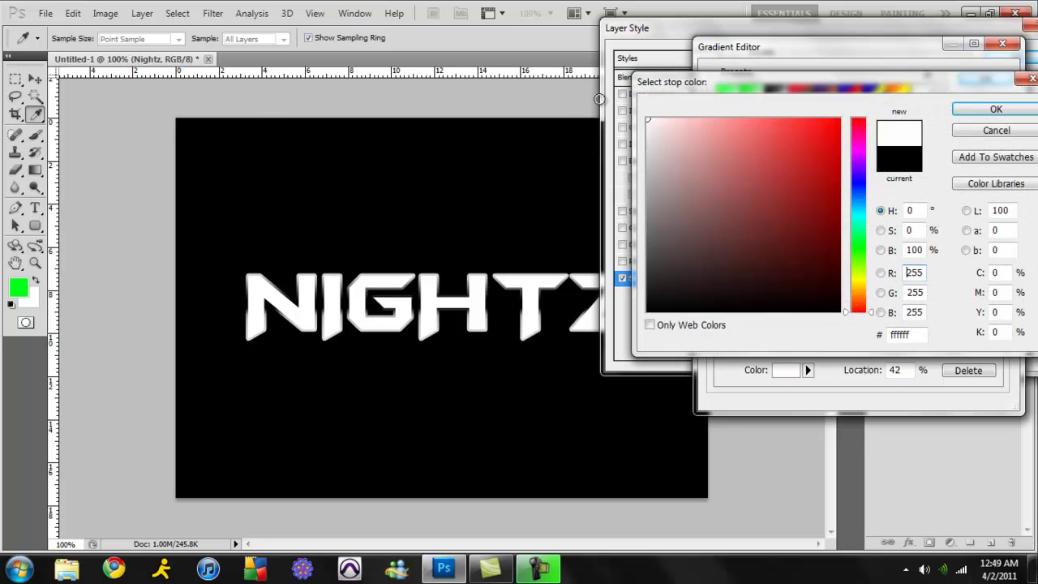
{"action": "left_click", "coordinate": [996, 109]}
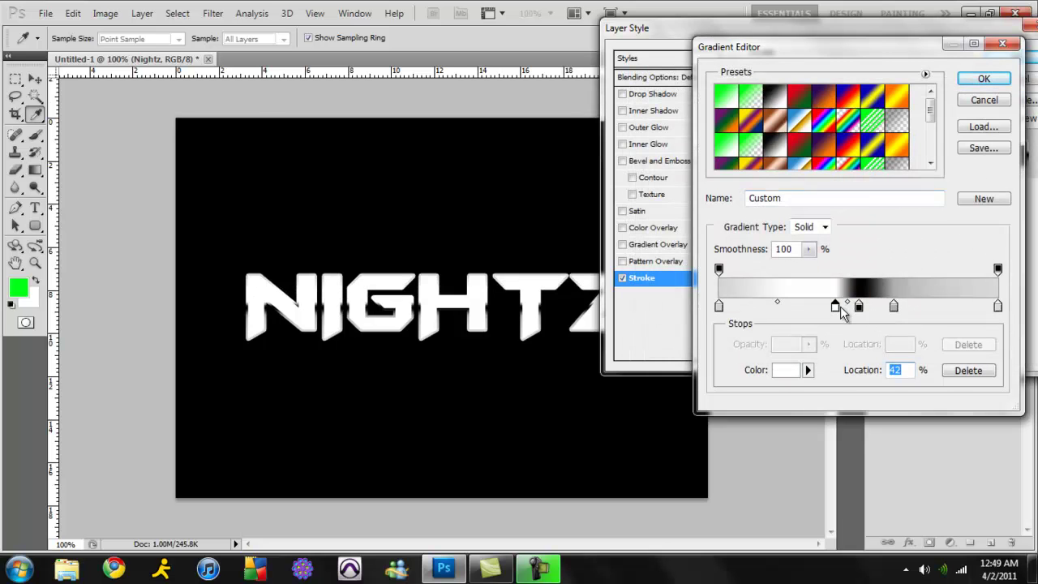
{"action": "mouse_move", "coordinate": [835, 307]}
{"action": "left_mouse_down"}
{"action": "mouse_move", "coordinate": [857, 307]}
{"action": "mouse_move", "coordinate": [855, 318]}
{"action": "mouse_move", "coordinate": [847, 316]}
{"action": "mouse_move", "coordinate": [923, 319]}
{"action": "left_mouse_up"}
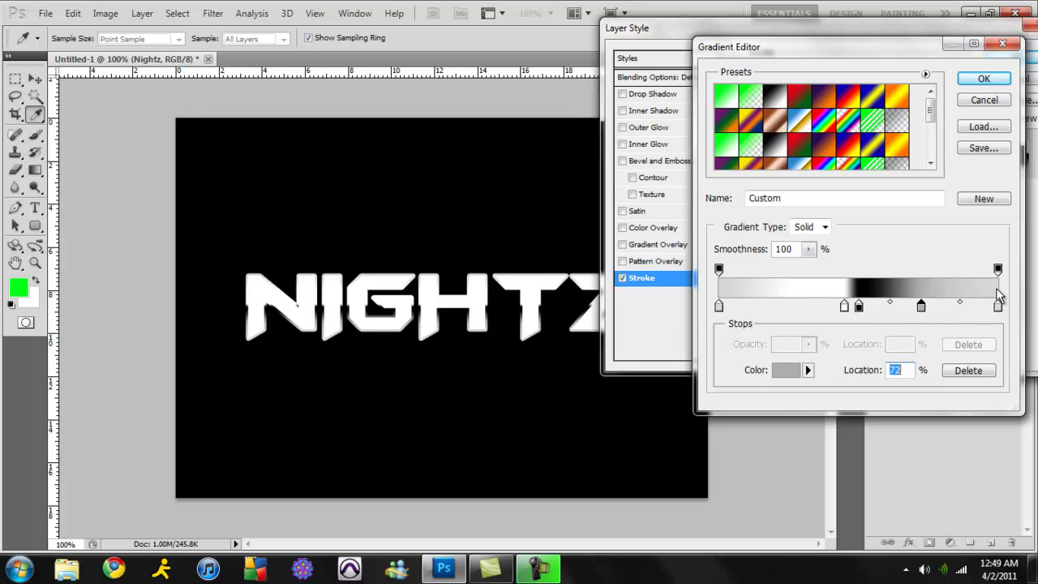
{"action": "left_click", "coordinate": [996, 82]}
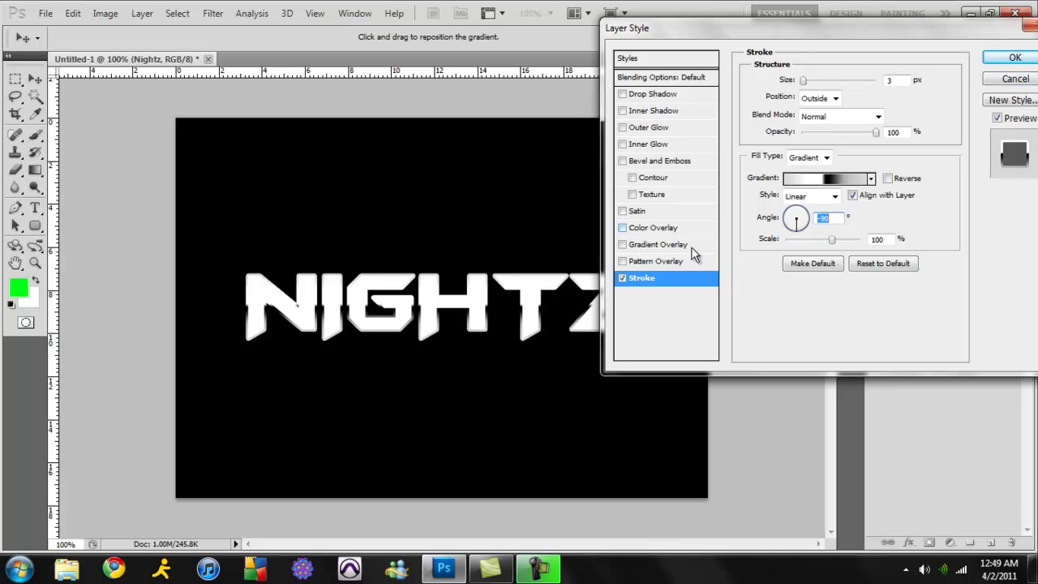
Add a dark red #730000 Color Overlay to the NIGHTZ letters
{"action": "left_click", "coordinate": [622, 228]}
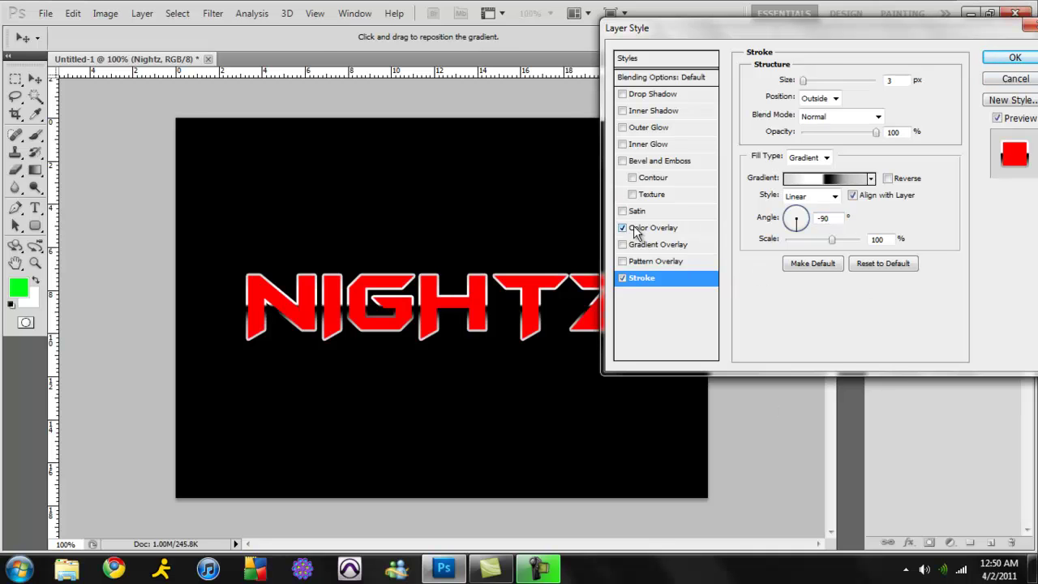
{"action": "left_click", "coordinate": [898, 82]}
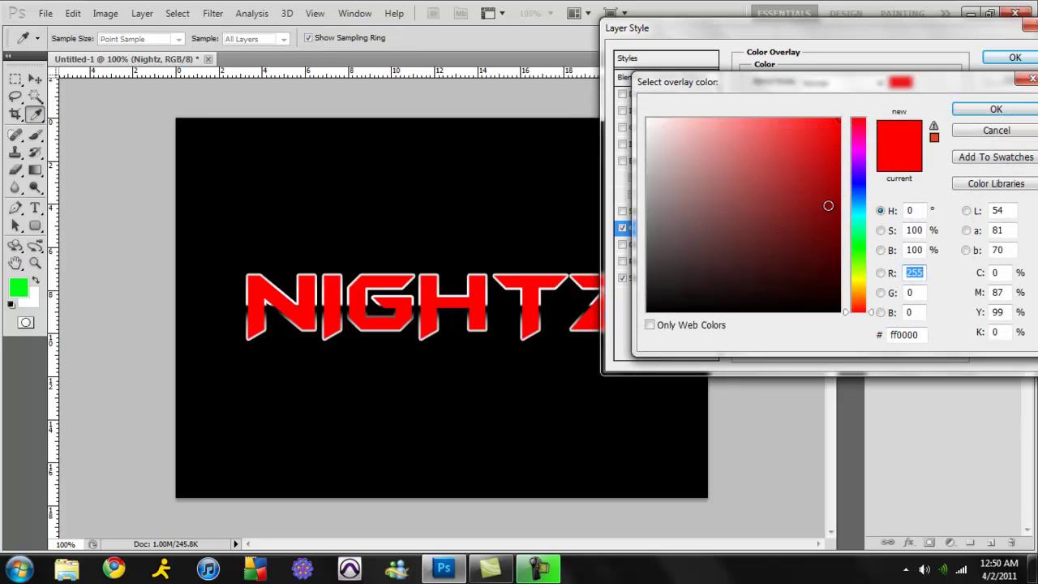
{"action": "mouse_move", "coordinate": [829, 159]}
{"action": "left_mouse_down"}
{"action": "mouse_move", "coordinate": [840, 225]}
{"action": "mouse_move", "coordinate": [851, 224]}
{"action": "left_mouse_up"}
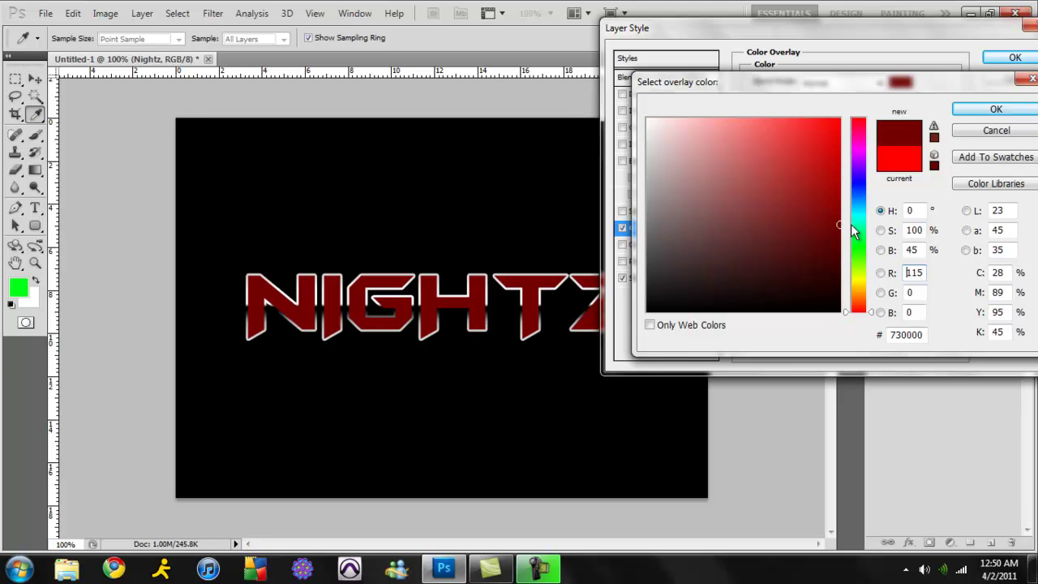
{"action": "left_click", "coordinate": [996, 110]}
Turn on Inner Glow with Normal blend mode and a near-black colour
{"action": "left_click", "coordinate": [623, 144]}
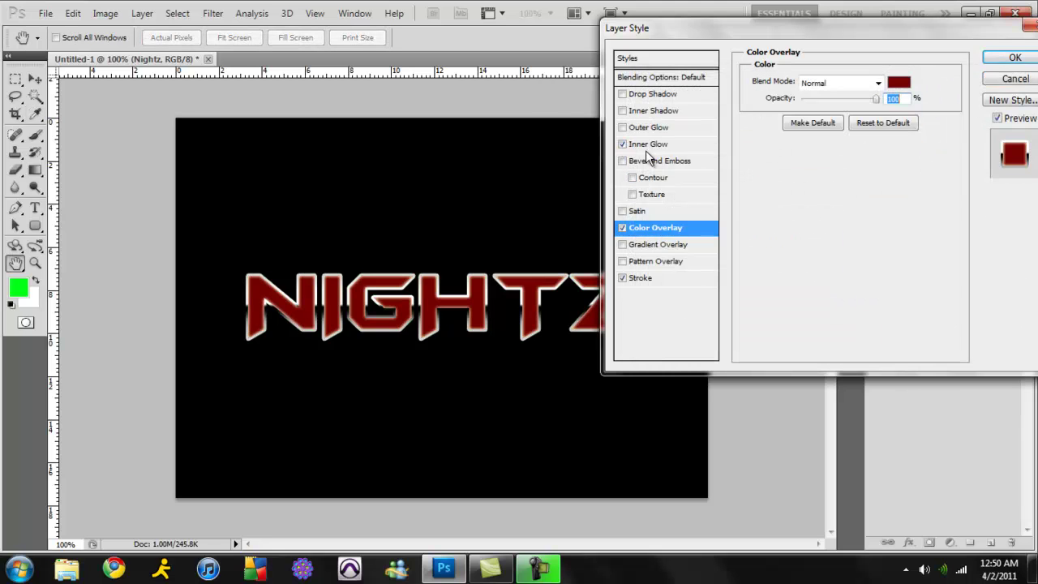
{"action": "left_click", "coordinate": [649, 145]}
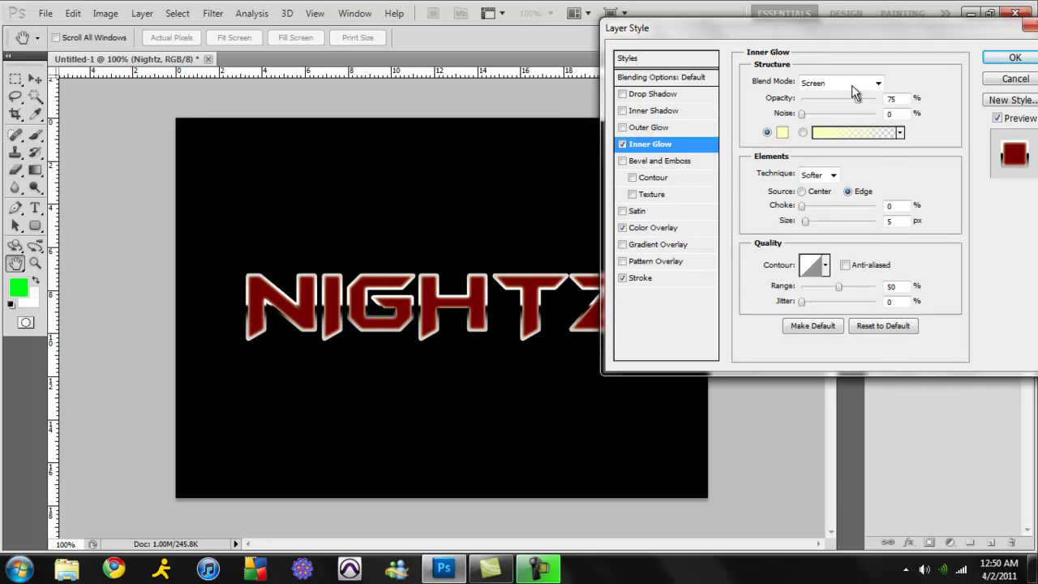
{"action": "left_click", "coordinate": [847, 84]}
{"action": "left_click", "coordinate": [782, 132]}
{"action": "left_click_drag", "start_coordinate": [791, 186], "coordinate": [608, 332]}
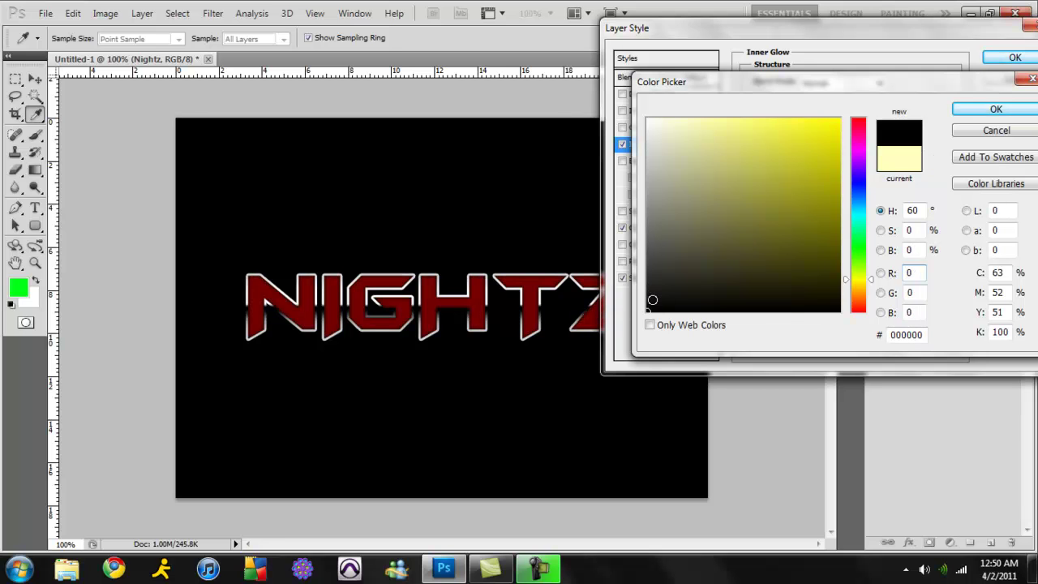
{"action": "left_click", "coordinate": [649, 303]}
{"action": "left_click", "coordinate": [962, 112]}
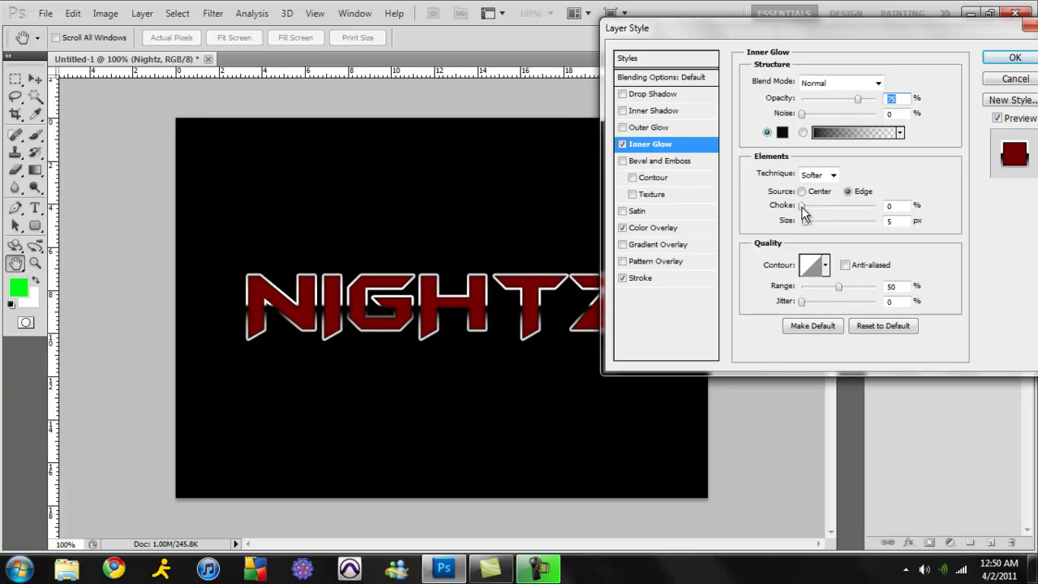
Set the inner glow choke to 4 and size to about 15 px, then apply
{"action": "left_click_drag", "start_coordinate": [801, 204], "coordinate": [803, 205]}
{"action": "left_click_drag", "start_coordinate": [808, 222], "coordinate": [811, 223]}
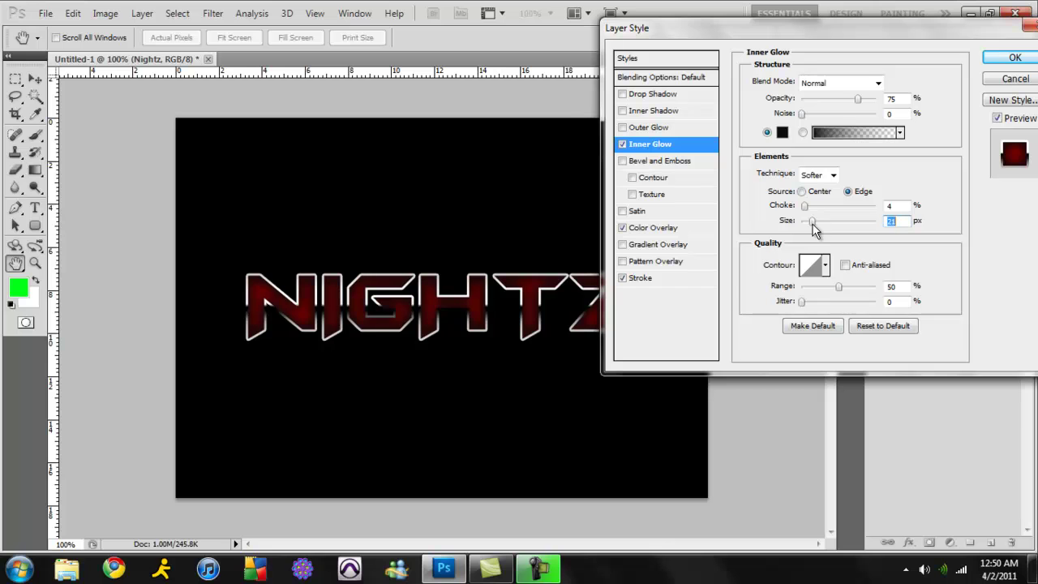
{"action": "mouse_move", "coordinate": [809, 221]}
{"action": "left_mouse_down"}
{"action": "mouse_move", "coordinate": [826, 220]}
{"action": "mouse_move", "coordinate": [810, 227]}
{"action": "left_mouse_up"}
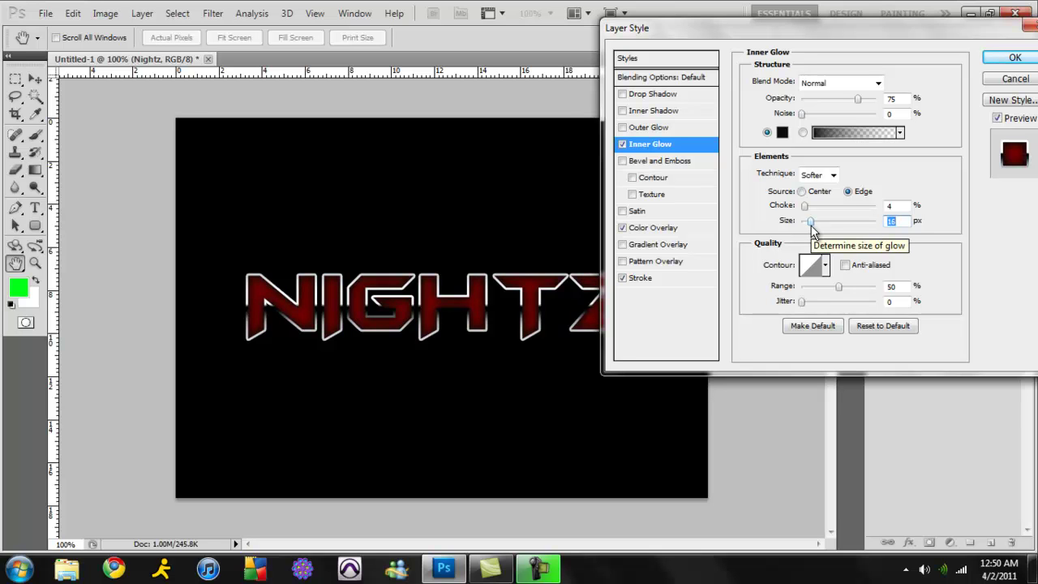
{"action": "left_click_drag", "start_coordinate": [811, 225], "coordinate": [811, 227]}
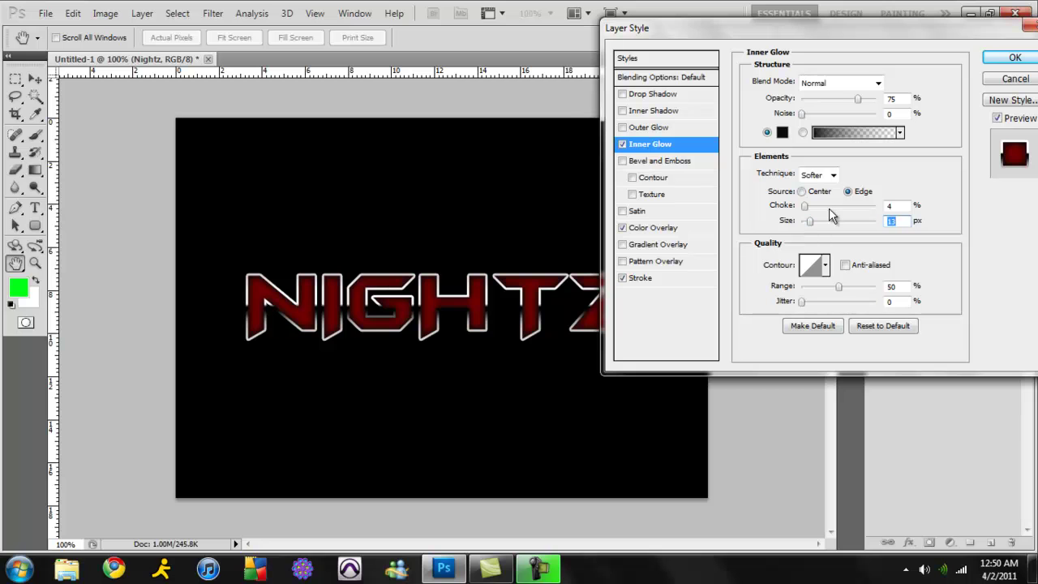
{"action": "left_click", "coordinate": [1014, 57]}
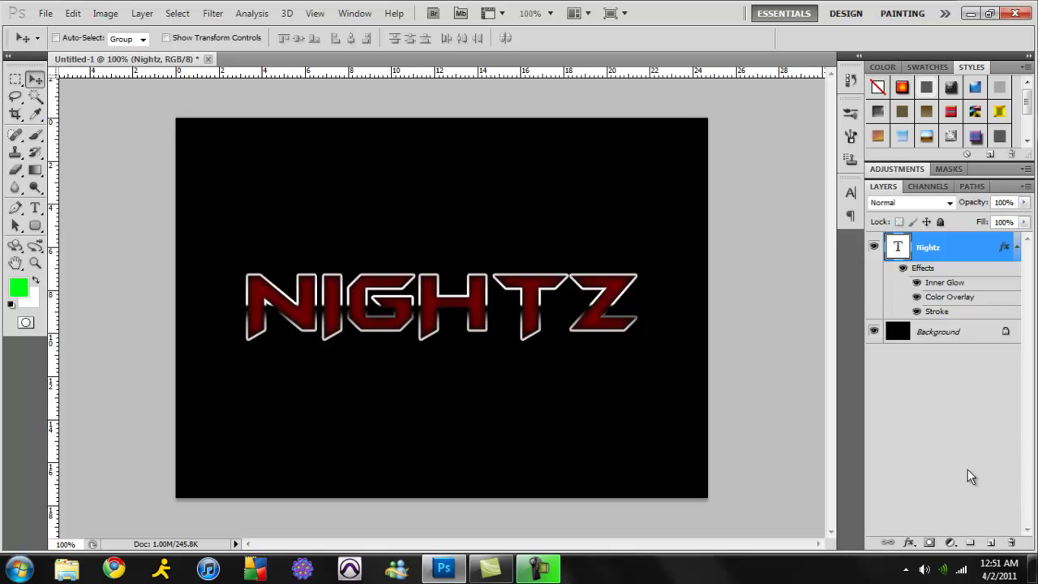
Turn off the Color Overlay and Inner Glow effects on NIGHTZ
{"action": "left_click", "coordinate": [910, 543]}
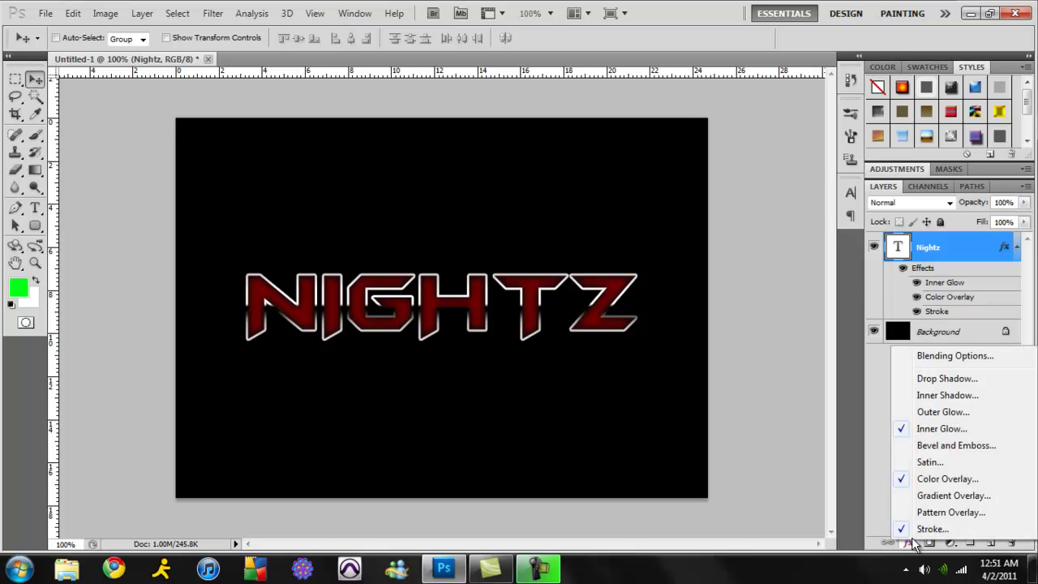
{"action": "left_click", "coordinate": [950, 477]}
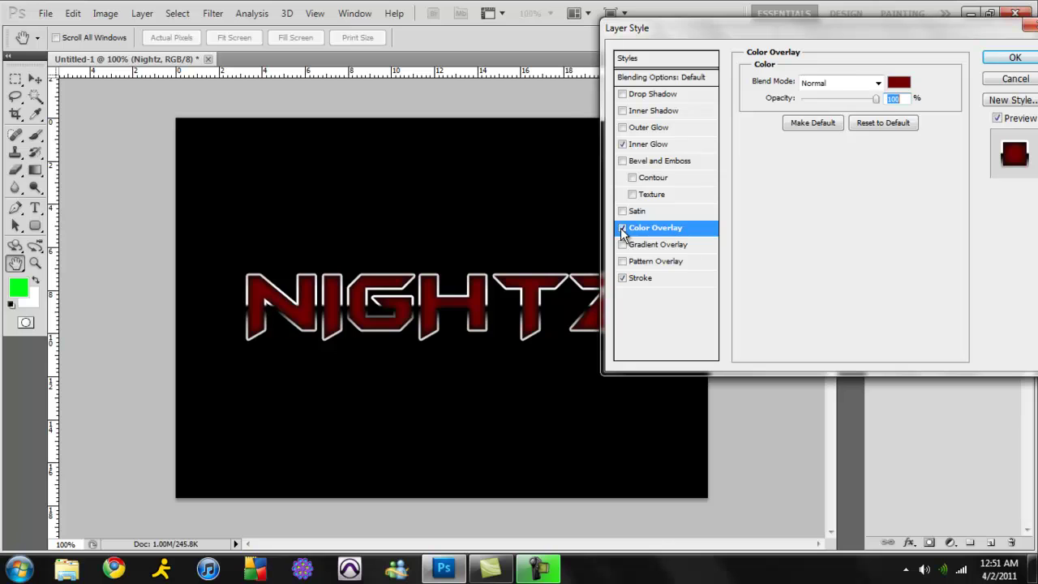
{"action": "left_click", "coordinate": [621, 229]}
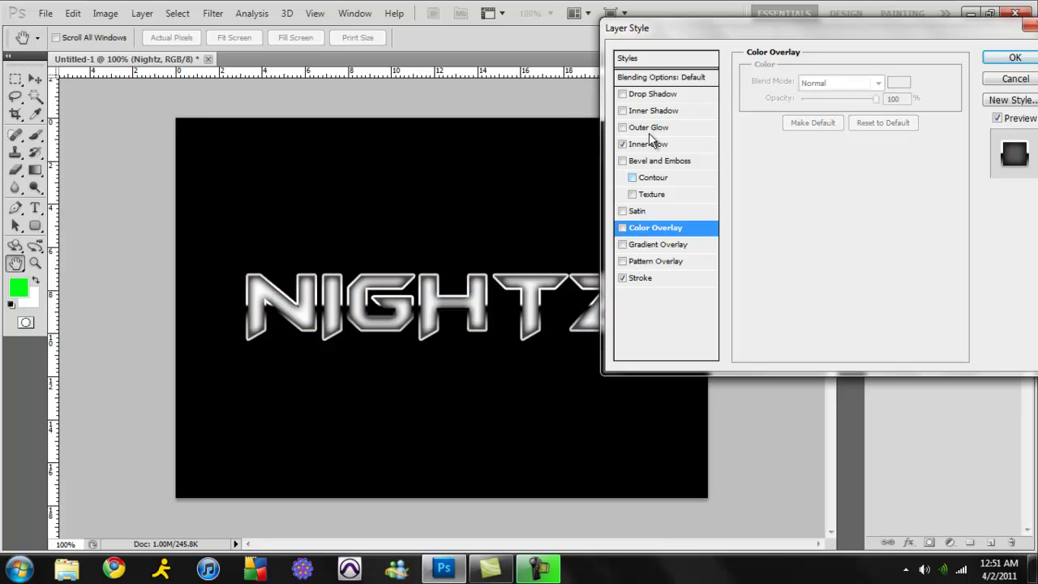
{"action": "left_click", "coordinate": [622, 144]}
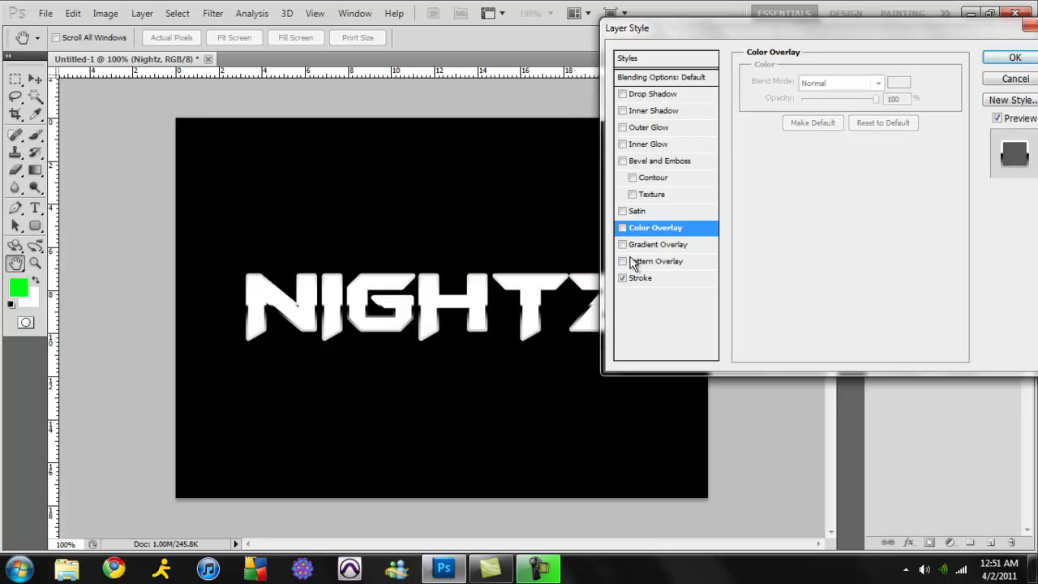
Add a Pattern Overlay using the Carbon Fibre 3 test 1 pattern
{"action": "left_click", "coordinate": [622, 261]}
{"action": "left_click", "coordinate": [849, 131]}
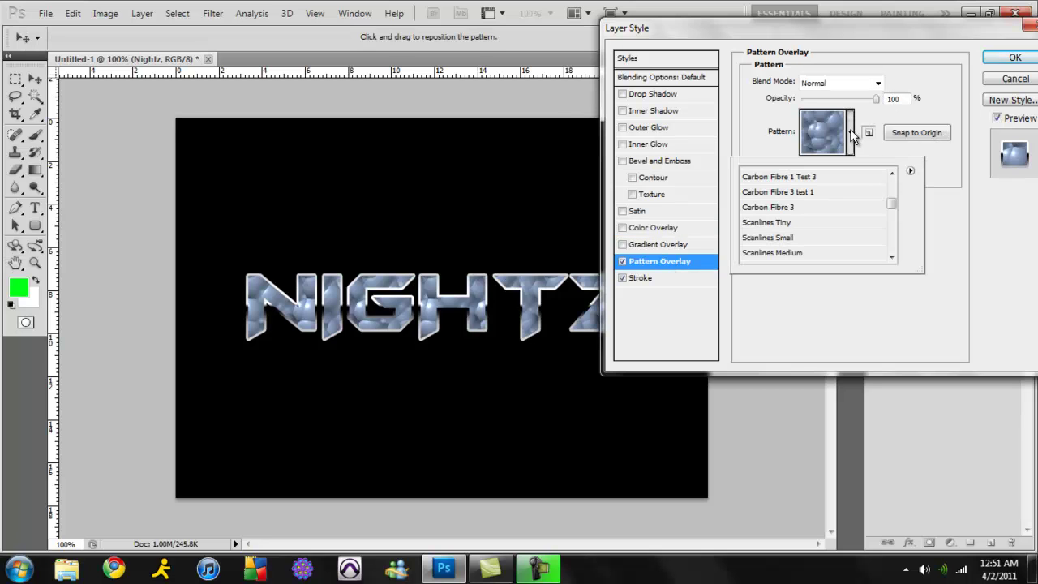
{"action": "scroll", "coordinate": [830, 202], "scroll_direction": "down", "scroll_amount": 1}
{"action": "scroll", "coordinate": [832, 205], "scroll_direction": "down", "scroll_amount": 3}
{"action": "scroll", "coordinate": [832, 205], "scroll_direction": "down", "scroll_amount": 3}
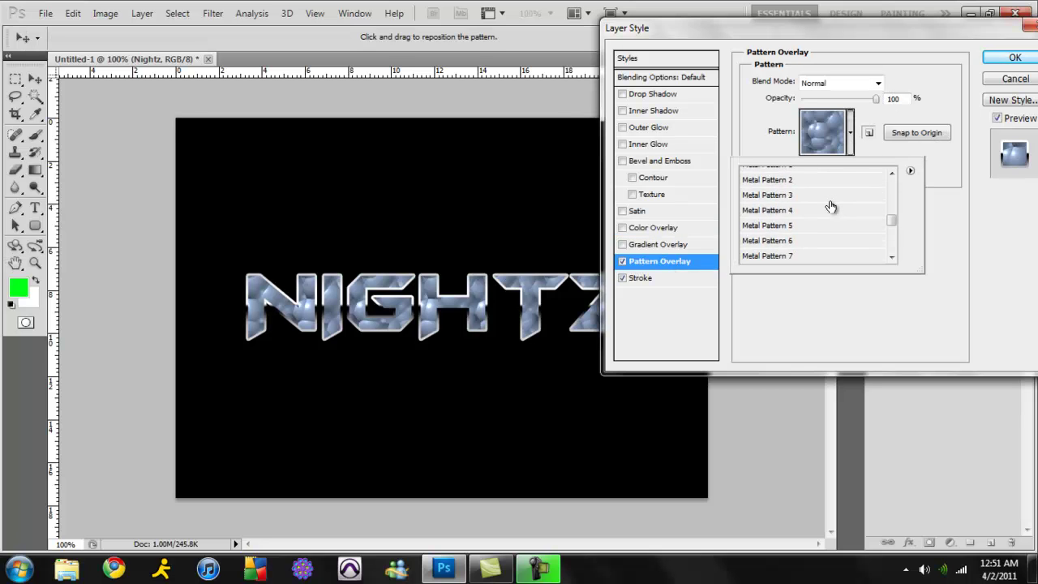
{"action": "scroll", "coordinate": [832, 205], "scroll_direction": "down", "scroll_amount": 2}
{"action": "scroll", "coordinate": [831, 206], "scroll_direction": "down", "scroll_amount": 3}
{"action": "scroll", "coordinate": [830, 207], "scroll_direction": "down", "scroll_amount": 2}
{"action": "scroll", "coordinate": [831, 206], "scroll_direction": "up", "scroll_amount": 2}
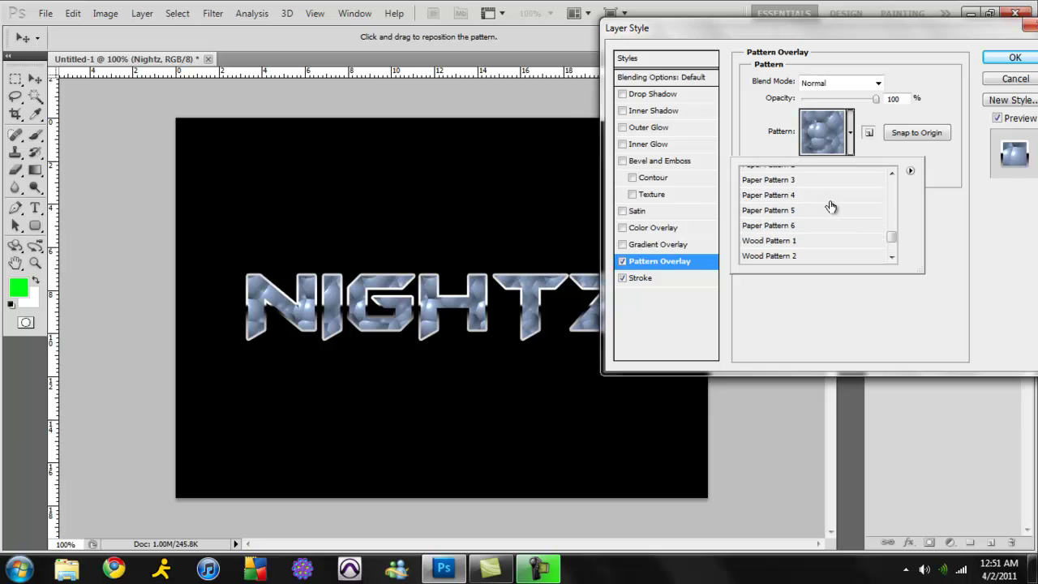
{"action": "scroll", "coordinate": [830, 207], "scroll_direction": "up", "scroll_amount": 3}
{"action": "scroll", "coordinate": [830, 208], "scroll_direction": "up", "scroll_amount": 3}
{"action": "scroll", "coordinate": [829, 209], "scroll_direction": "up", "scroll_amount": 2}
{"action": "scroll", "coordinate": [829, 209], "scroll_direction": "up", "scroll_amount": 2}
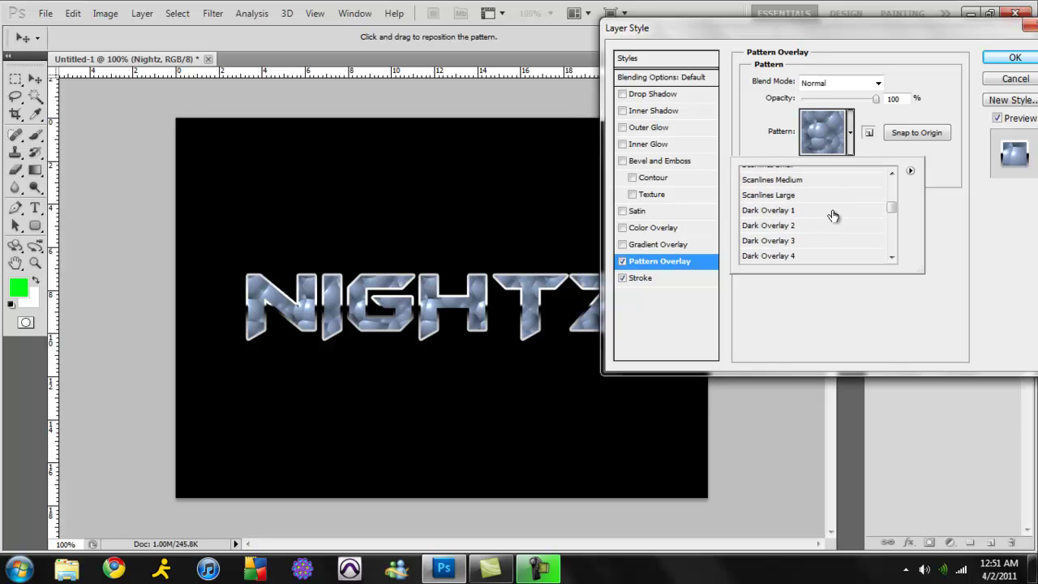
{"action": "scroll", "coordinate": [829, 209], "scroll_direction": "up", "scroll_amount": 2}
{"action": "scroll", "coordinate": [828, 207], "scroll_direction": "up", "scroll_amount": 1}
{"action": "left_click", "coordinate": [827, 192]}
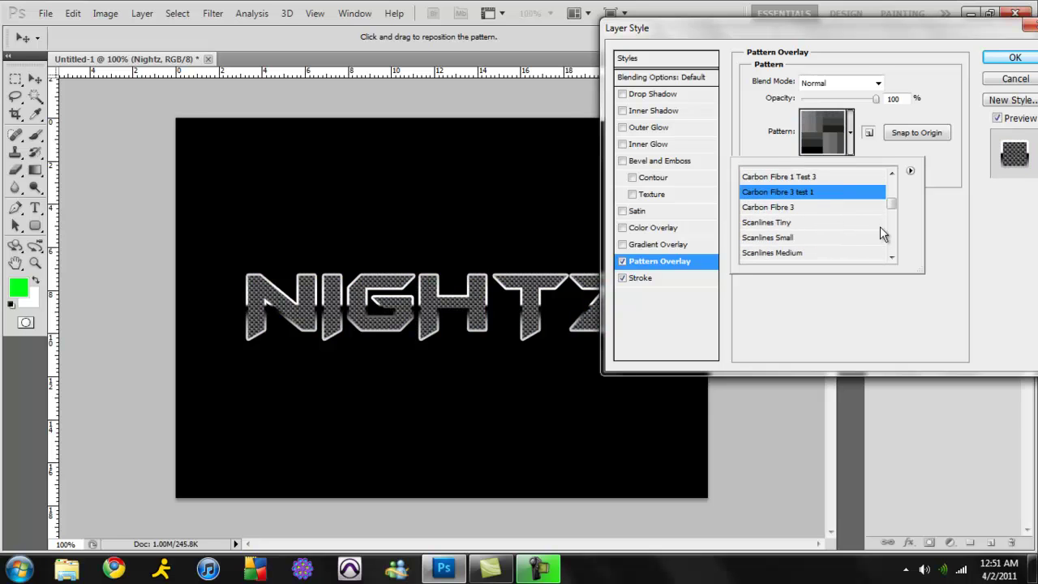
{"action": "left_click", "coordinate": [945, 251]}
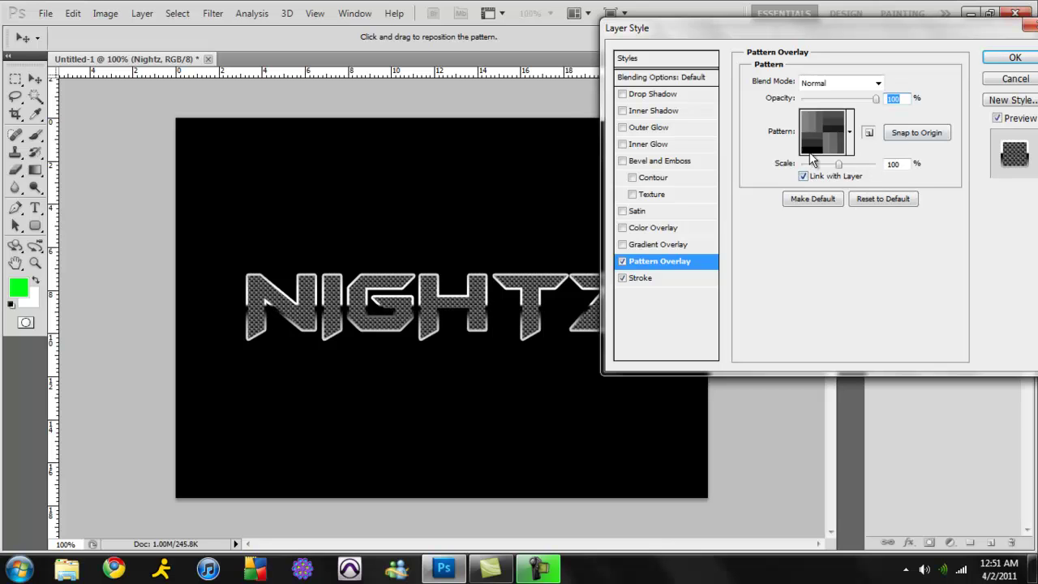
Re-enable Color Overlay in Overlay blend mode with colour #1b1b1b and apply the style
{"action": "left_click", "coordinate": [650, 228]}
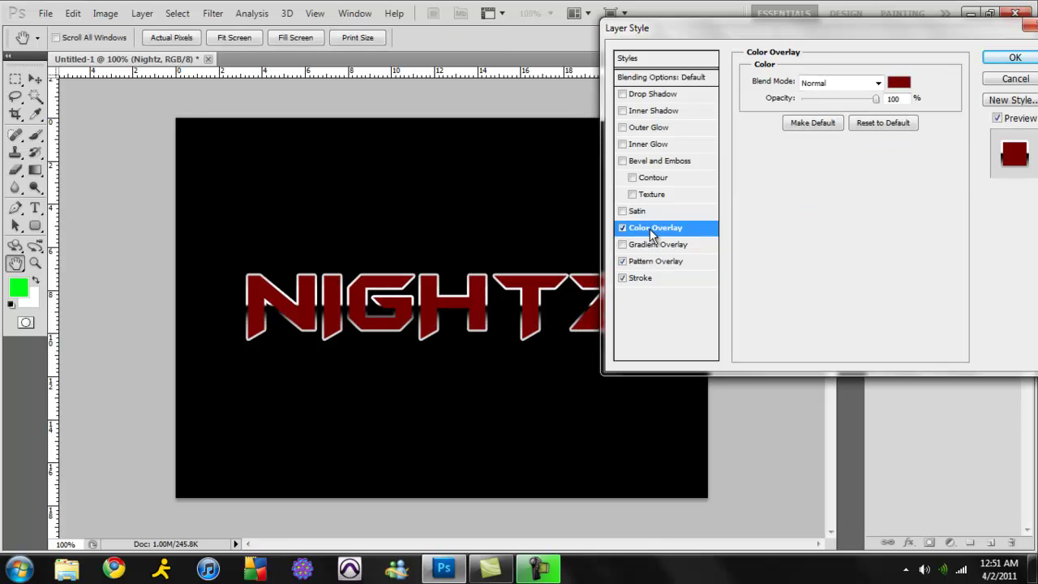
{"action": "left_click", "coordinate": [865, 86]}
{"action": "left_click", "coordinate": [829, 279]}
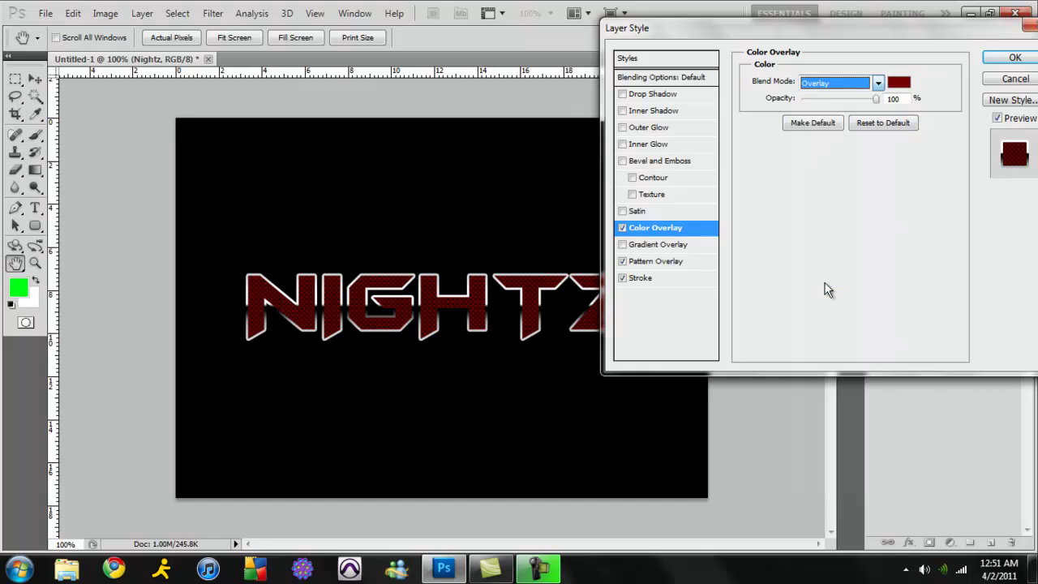
{"action": "left_click", "coordinate": [902, 83]}
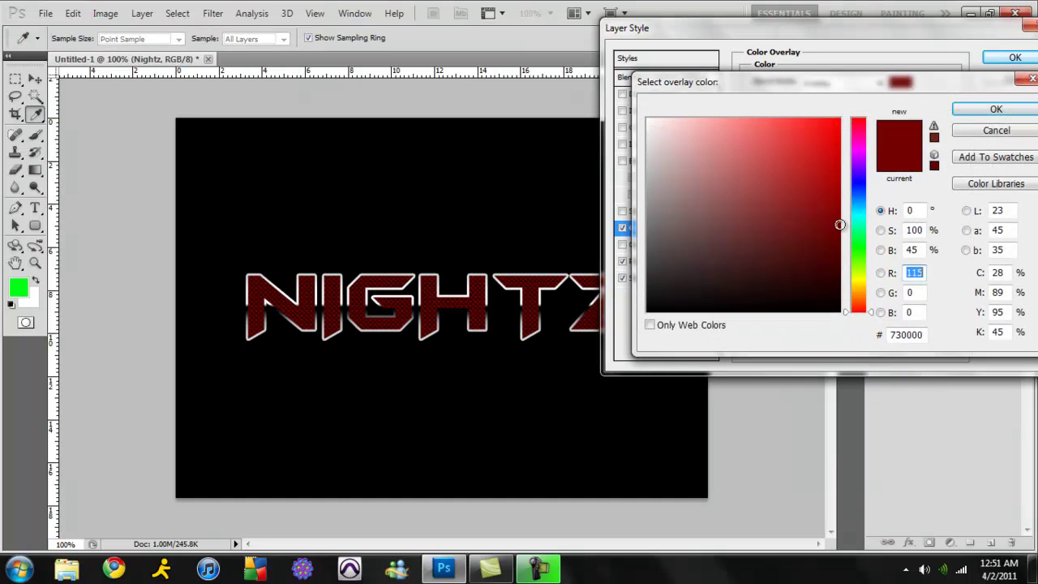
{"action": "mouse_move", "coordinate": [839, 225]}
{"action": "left_mouse_down"}
{"action": "mouse_move", "coordinate": [829, 135]}
{"action": "mouse_move", "coordinate": [832, 280]}
{"action": "mouse_move", "coordinate": [853, 279]}
{"action": "mouse_move", "coordinate": [840, 249]}
{"action": "mouse_move", "coordinate": [856, 186]}
{"action": "mouse_move", "coordinate": [856, 204]}
{"action": "left_mouse_up"}
{"action": "left_click_drag", "start_coordinate": [651, 286], "coordinate": [642, 292]}
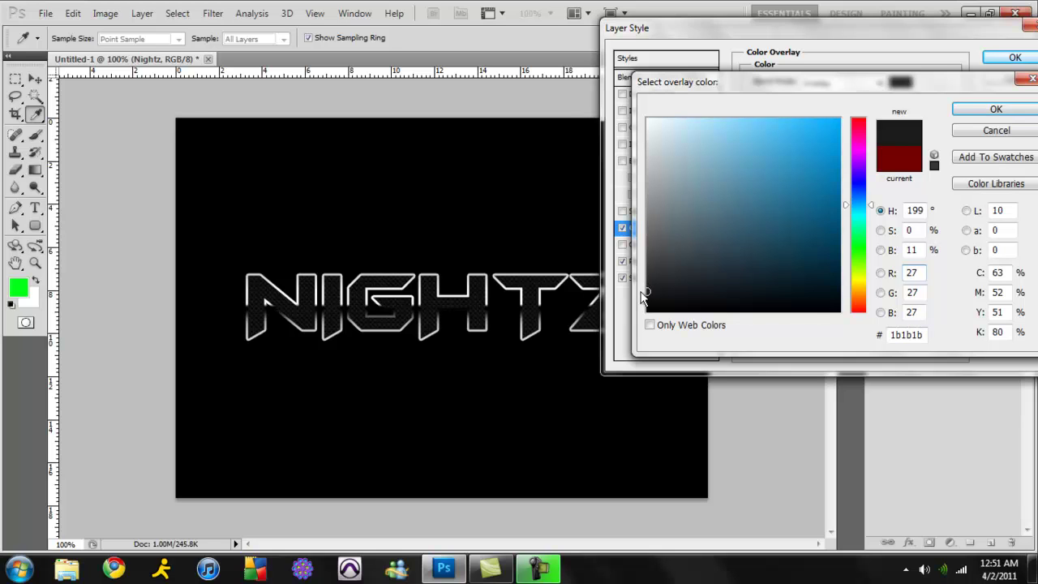
{"action": "left_click", "coordinate": [994, 111]}
{"action": "left_click", "coordinate": [1014, 58]}
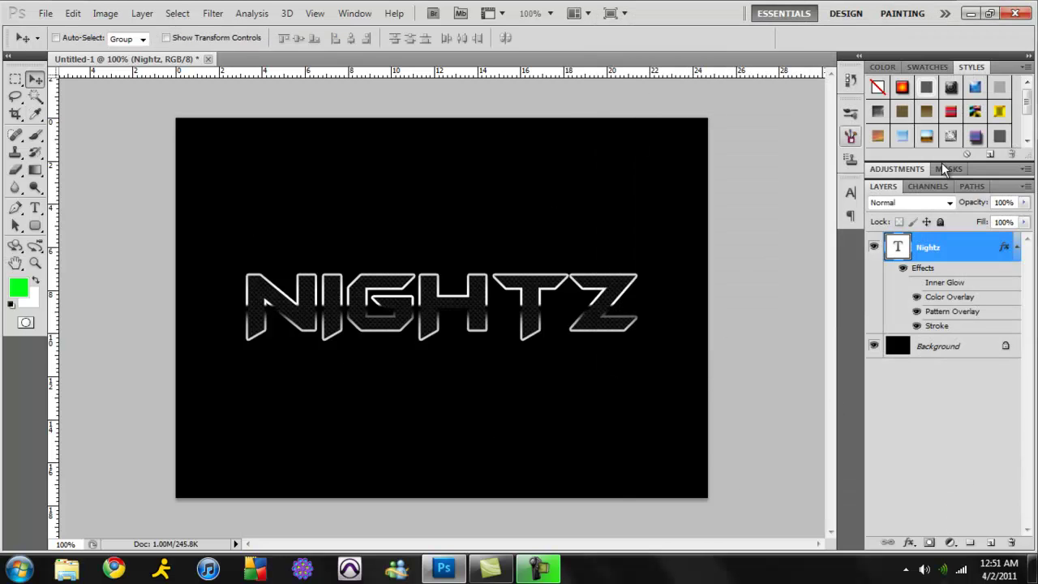
Change the NIGHTZ gradient stroke size to 3 px and apply it
{"action": "left_click", "coordinate": [909, 542]}
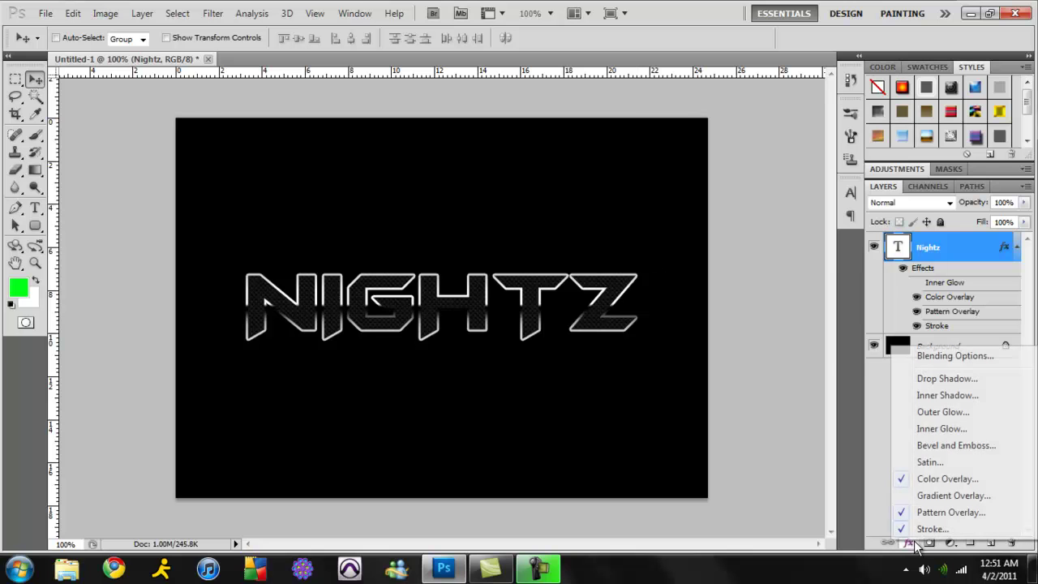
{"action": "left_click", "coordinate": [931, 528]}
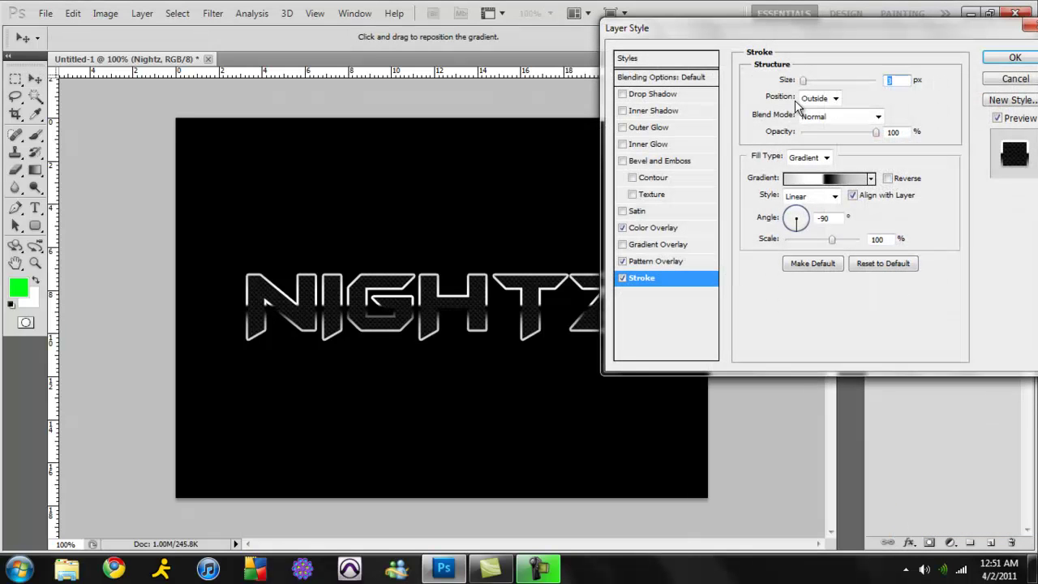
{"action": "key", "text": "Down"}
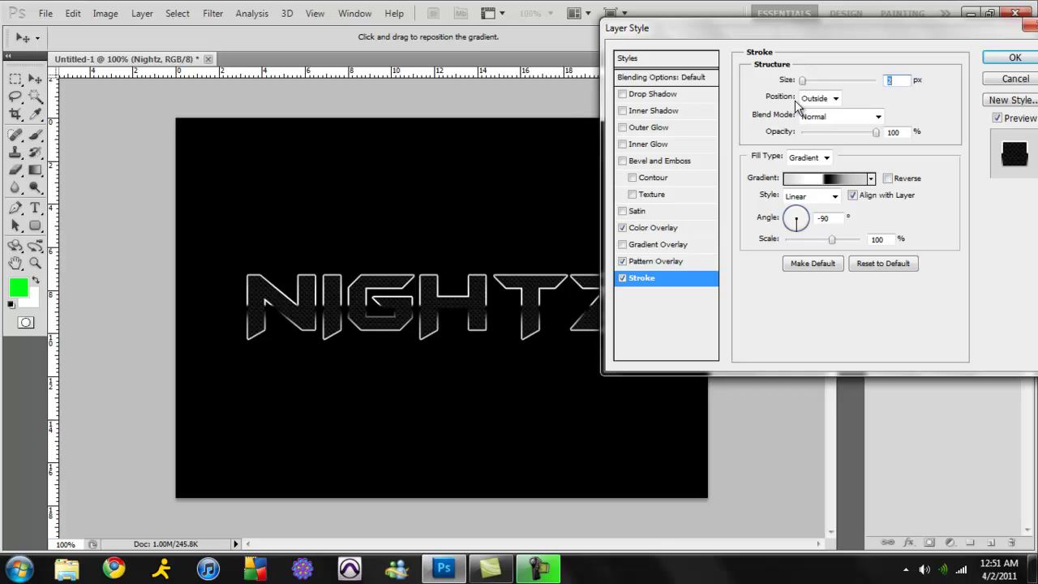
{"action": "key", "text": "Down"}
{"action": "key", "text": "Up"}
{"action": "key", "text": "Up"}
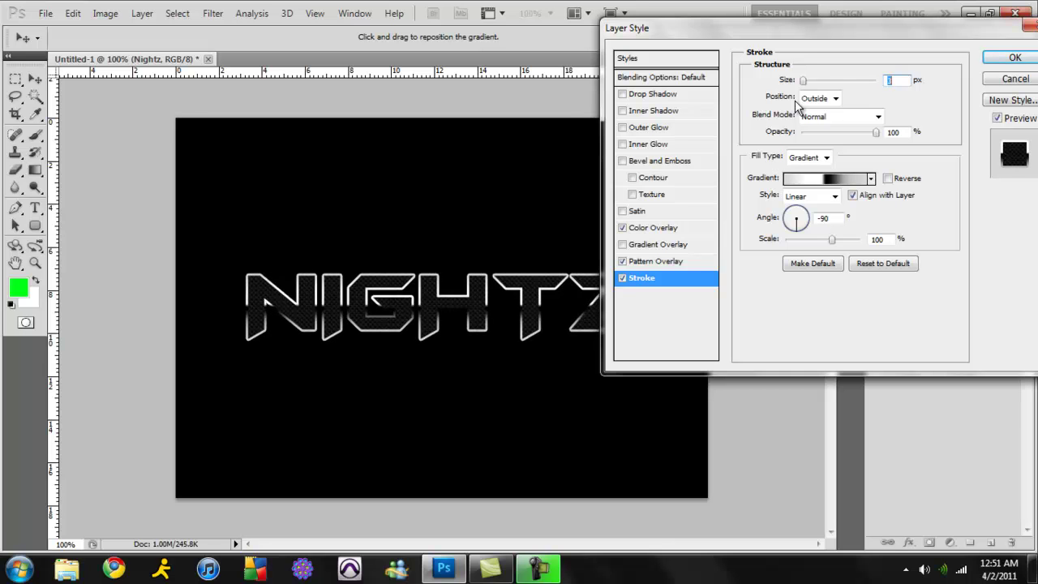
{"action": "key", "text": "Up"}
{"action": "key", "text": "Up"}
{"action": "key", "text": "Up"}
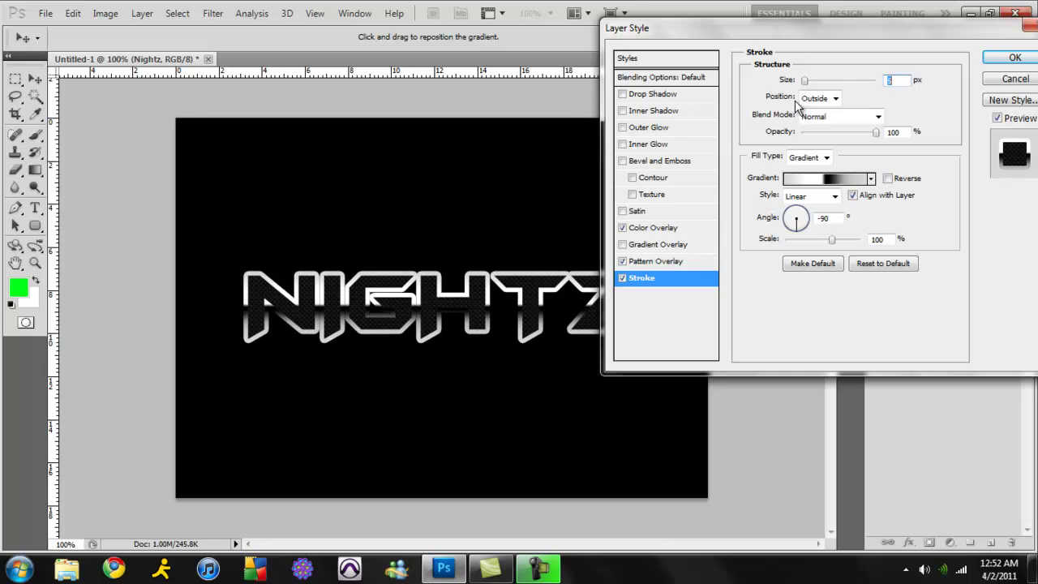
{"action": "key", "text": "Down"}
{"action": "key", "text": "Down"}
{"action": "key", "text": "Up"}
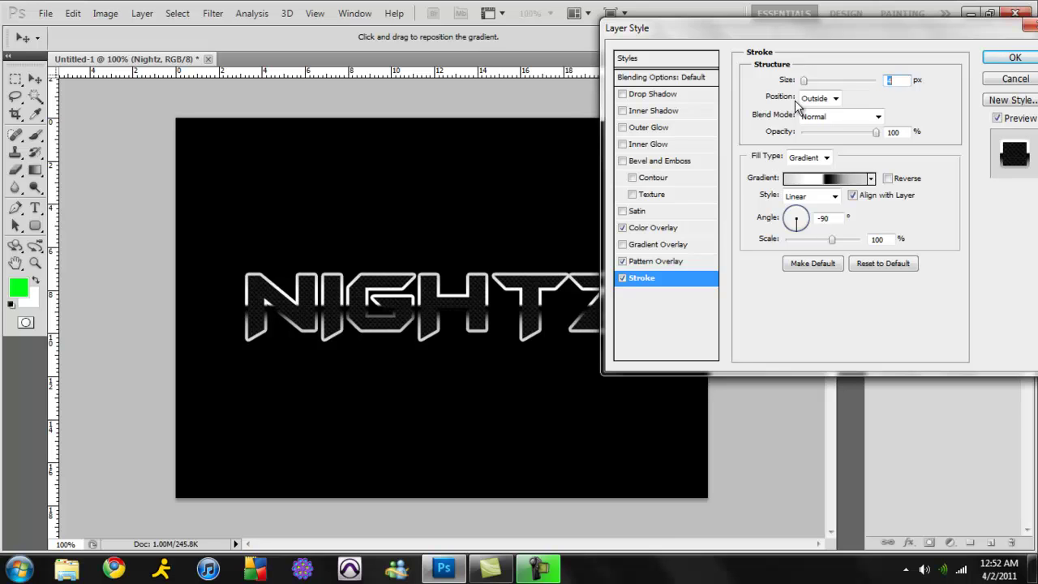
{"action": "key", "text": "Down"}
{"action": "key", "text": "Down"}
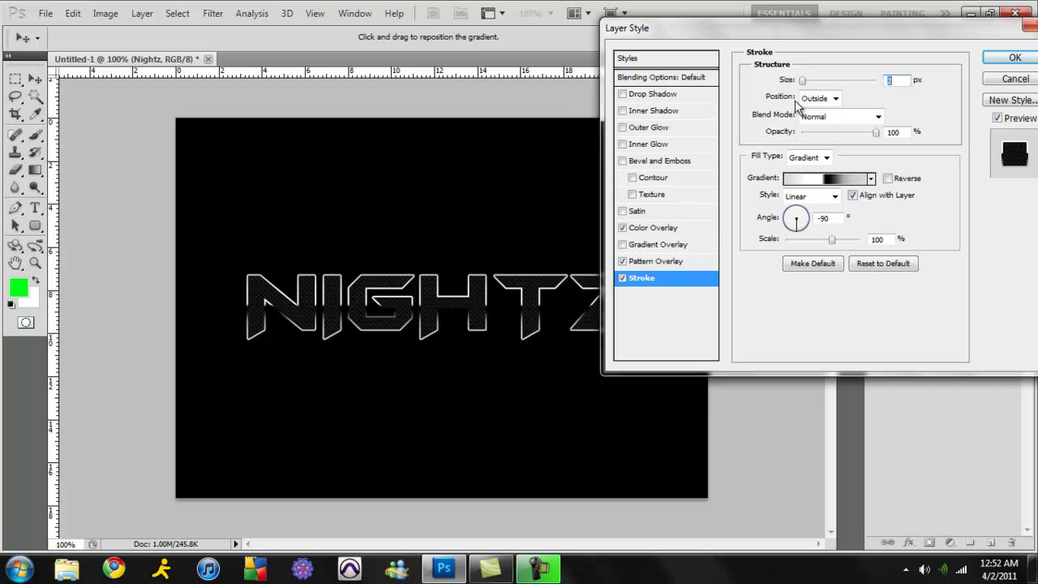
{"action": "key", "text": "Up"}
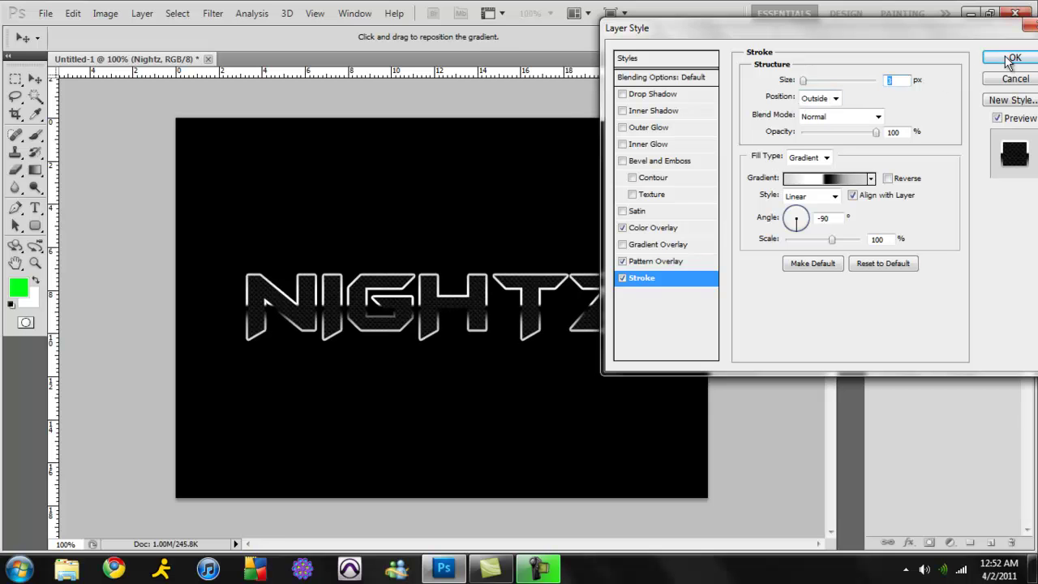
{"action": "left_click", "coordinate": [1012, 58]}
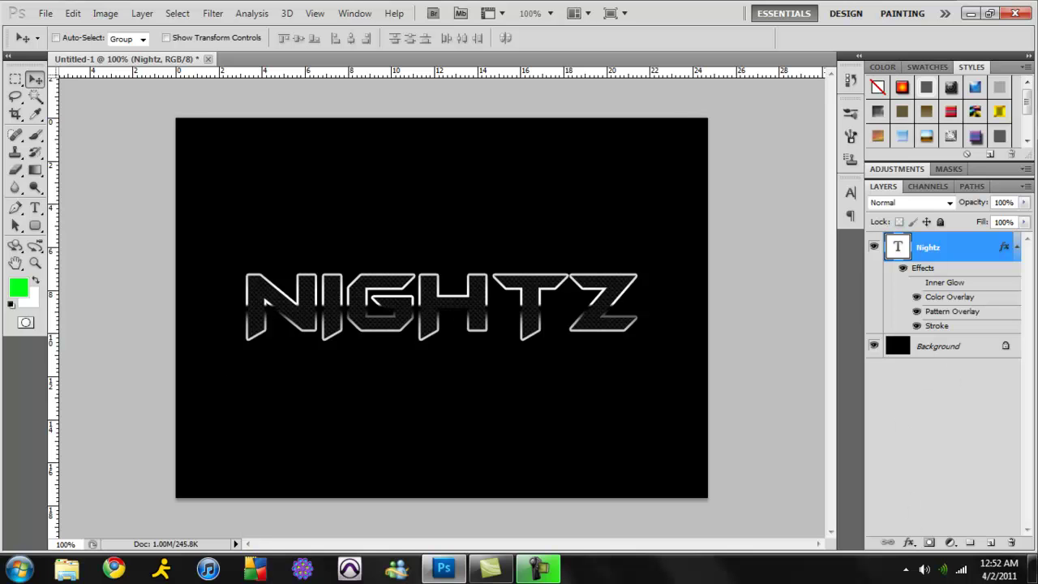
{"action": "right_click", "coordinate": [928, 256]}
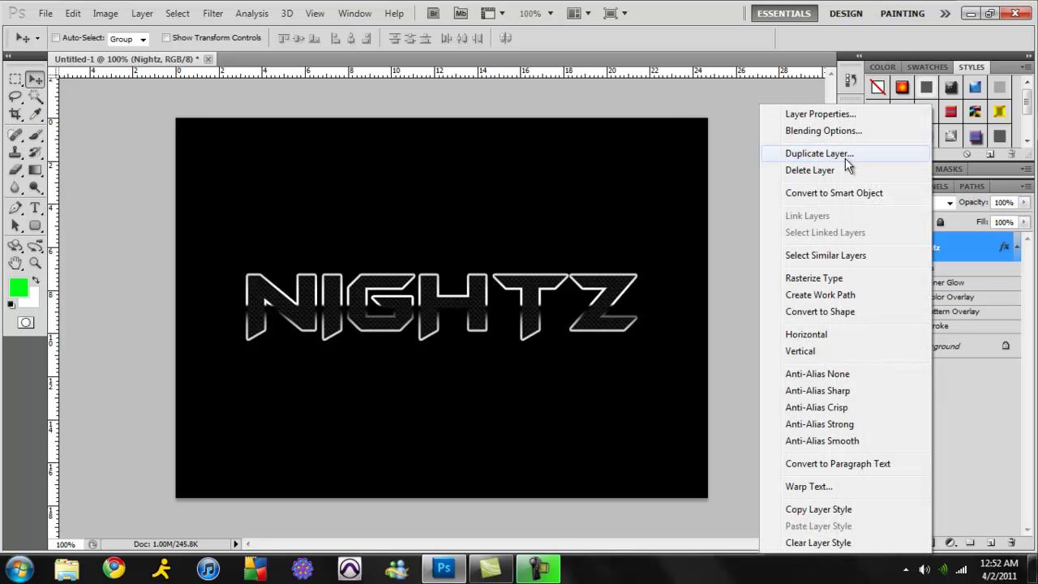
{"action": "left_click", "coordinate": [854, 162]}
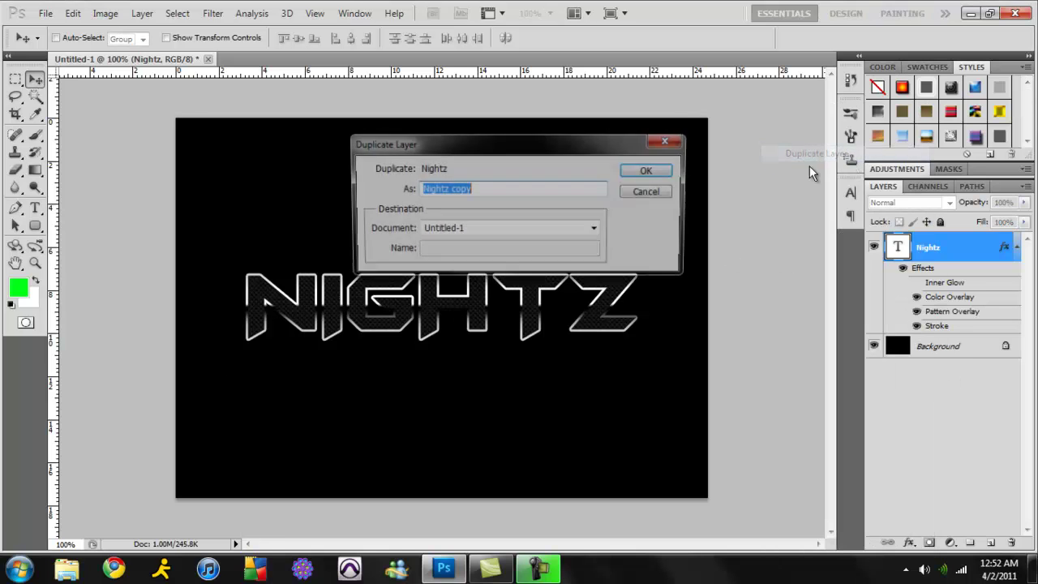
{"action": "left_click", "coordinate": [659, 172]}
{"action": "left_click_drag", "start_coordinate": [1026, 102], "coordinate": [1026, 123]}
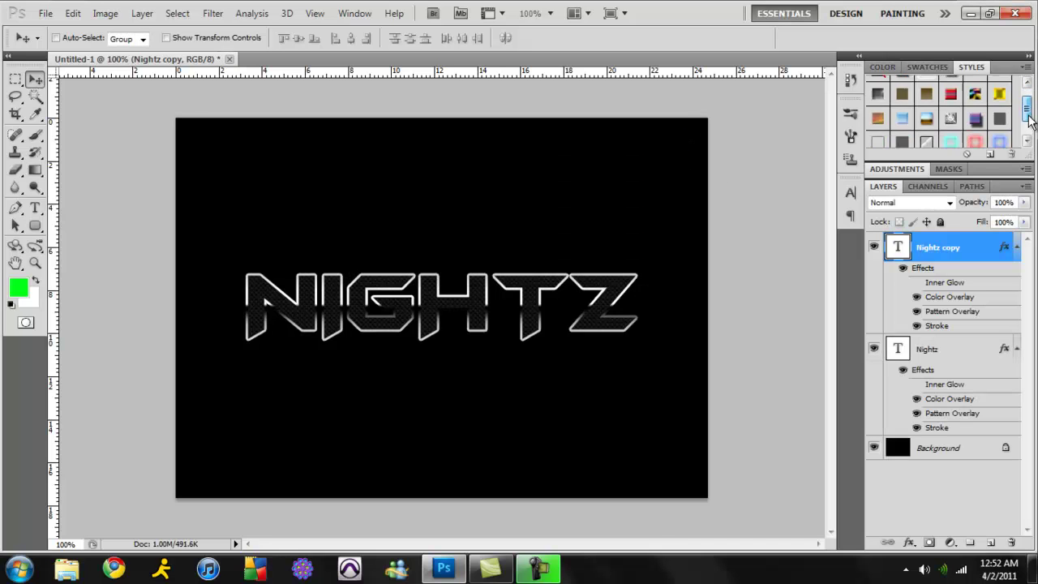
{"action": "left_click_drag", "start_coordinate": [947, 250], "coordinate": [931, 430]}
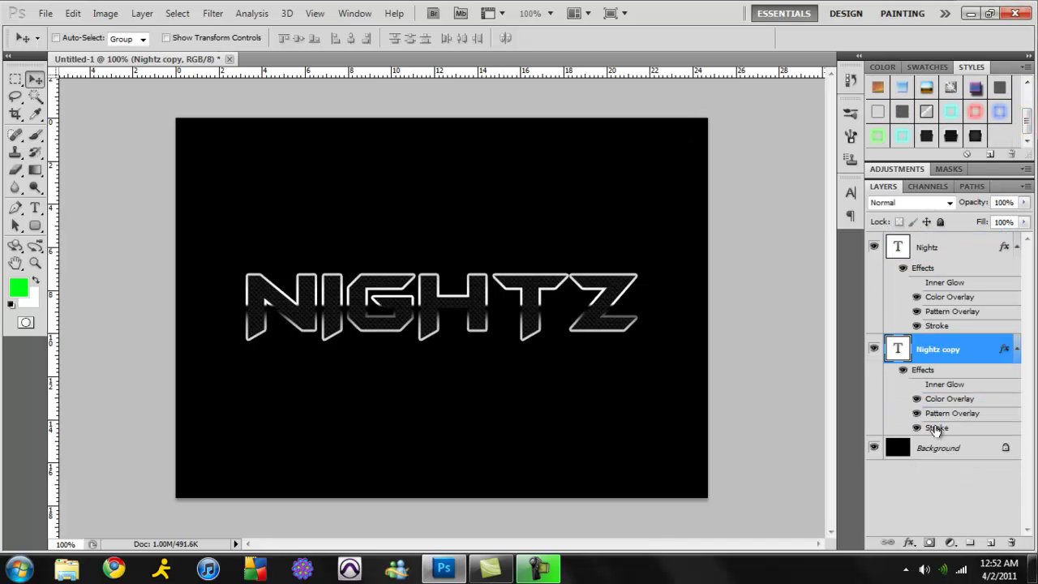
{"action": "left_click", "coordinate": [879, 138]}
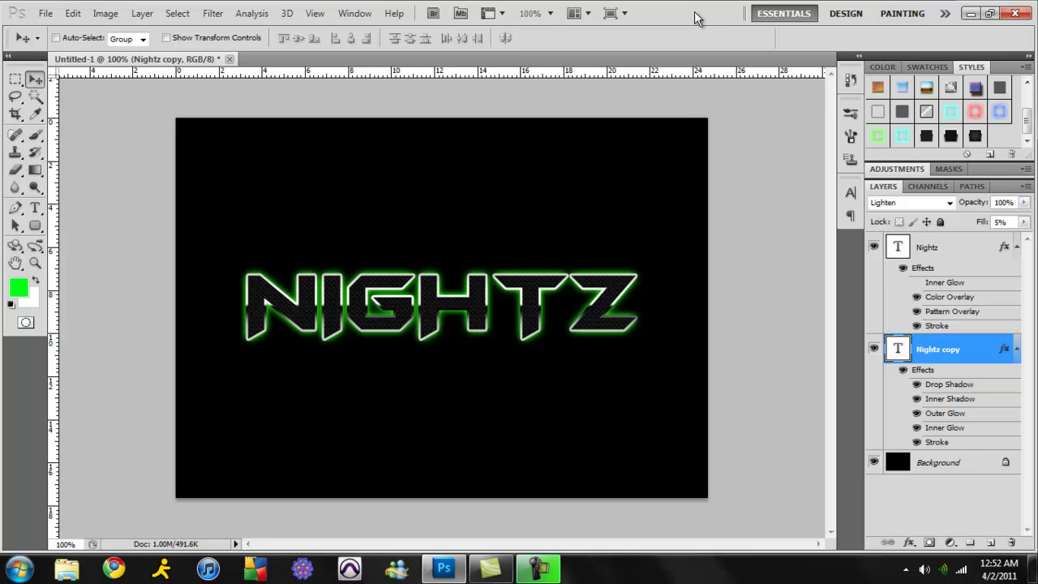
{"action": "right_click", "coordinate": [957, 347]}
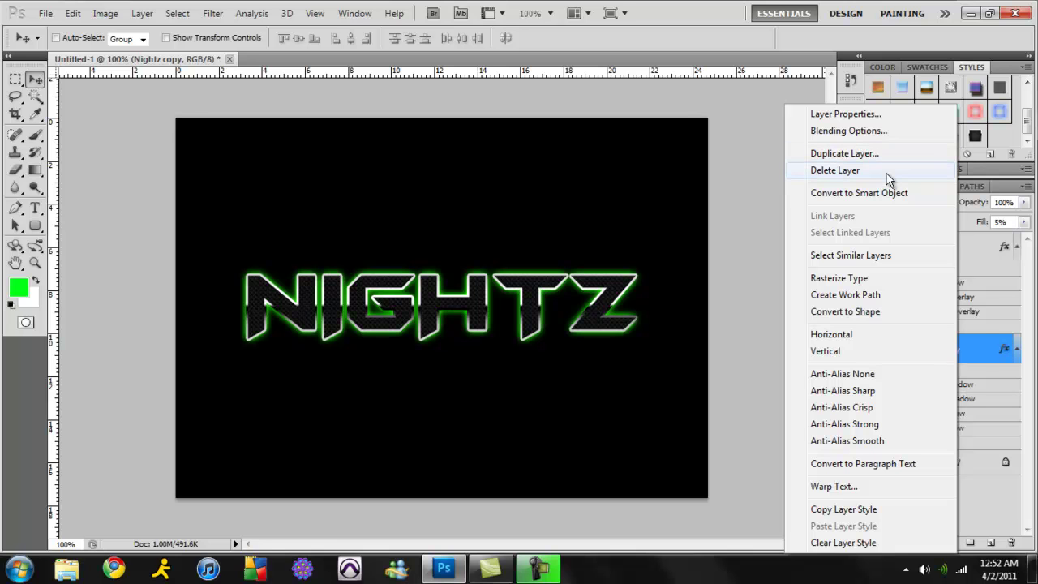
{"action": "left_click", "coordinate": [888, 178]}
Delete the Nightz copy layer and keep the original layer named Nightz
{"action": "left_click", "coordinate": [932, 249]}
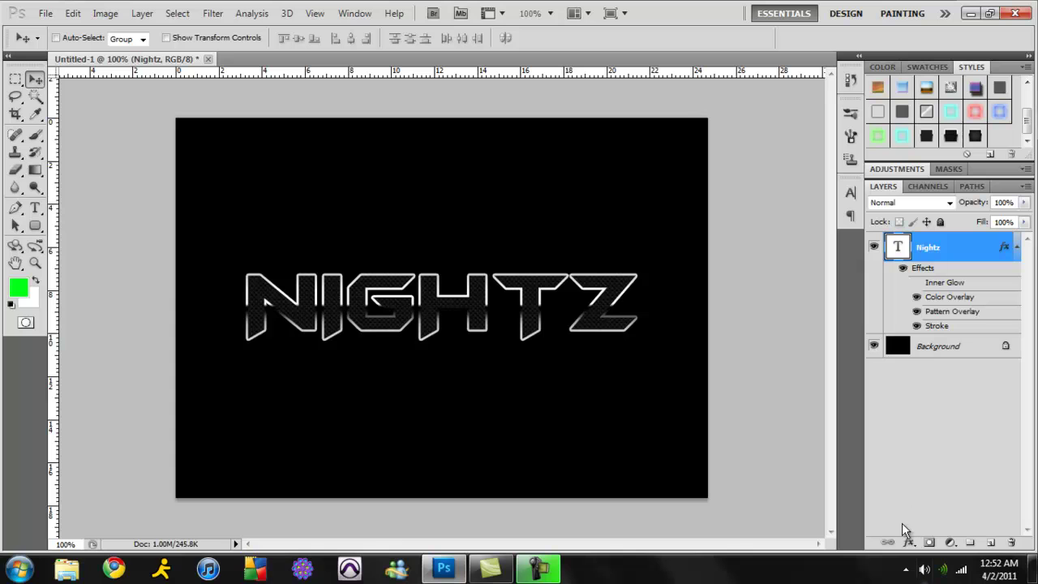
{"action": "double_click", "coordinate": [939, 248]}
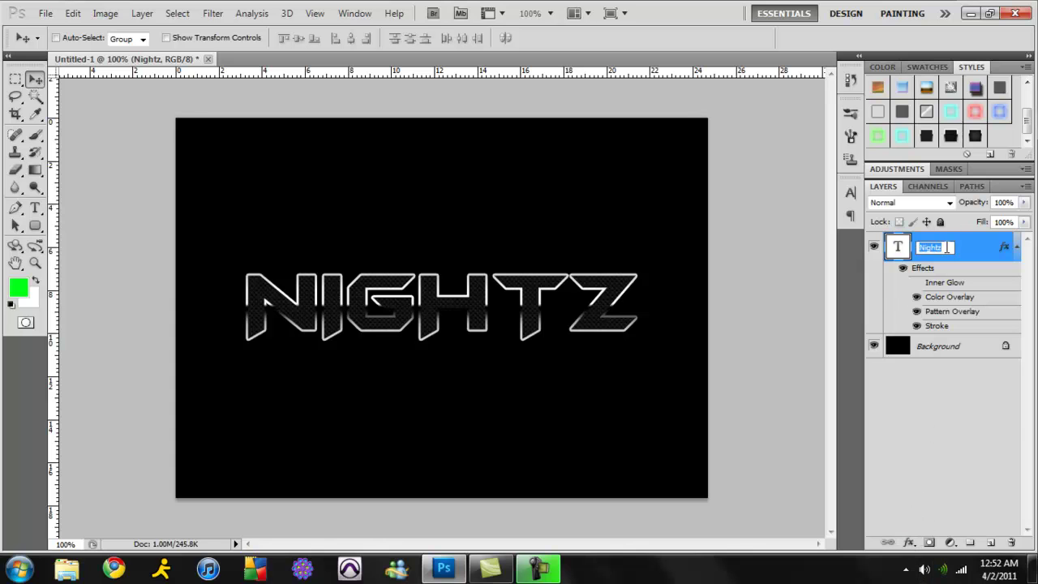
{"action": "key", "text": "Return"}
Add an Outer Glow to NIGHTZ with Normal blend and a green colour
{"action": "left_click", "coordinate": [909, 543]}
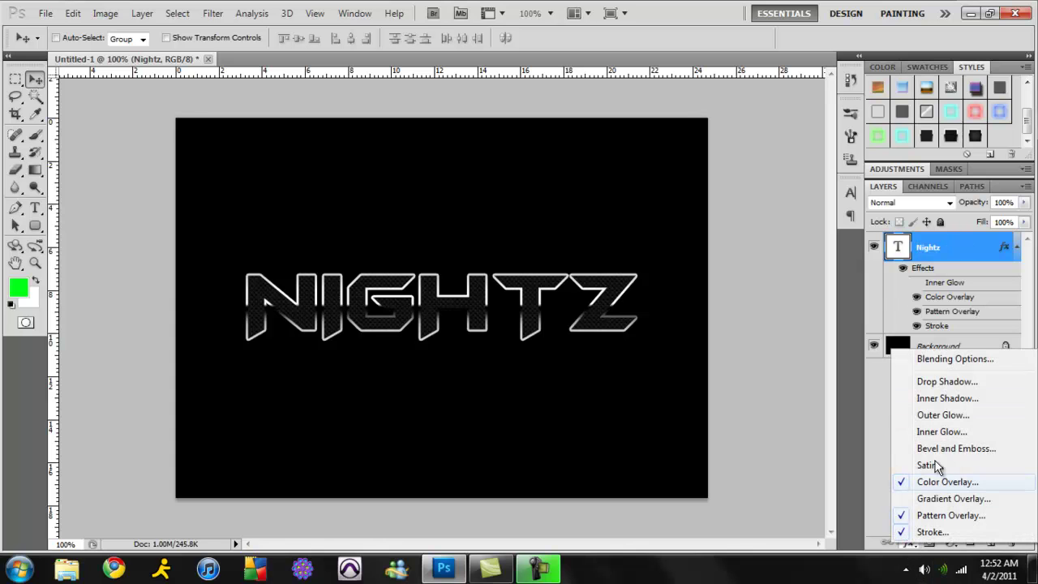
{"action": "left_click", "coordinate": [960, 417]}
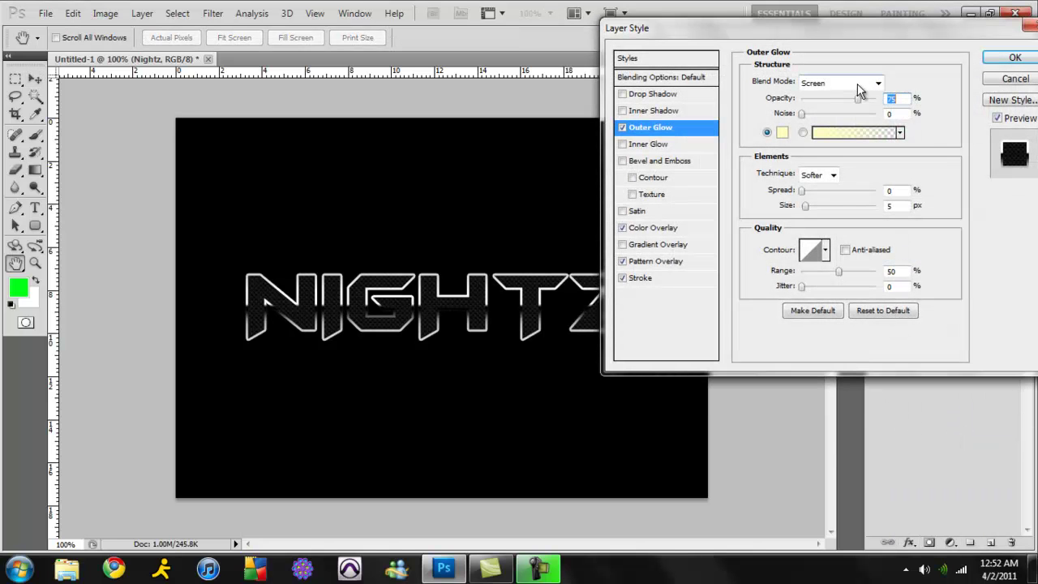
{"action": "left_click", "coordinate": [858, 84]}
{"action": "left_click", "coordinate": [783, 132]}
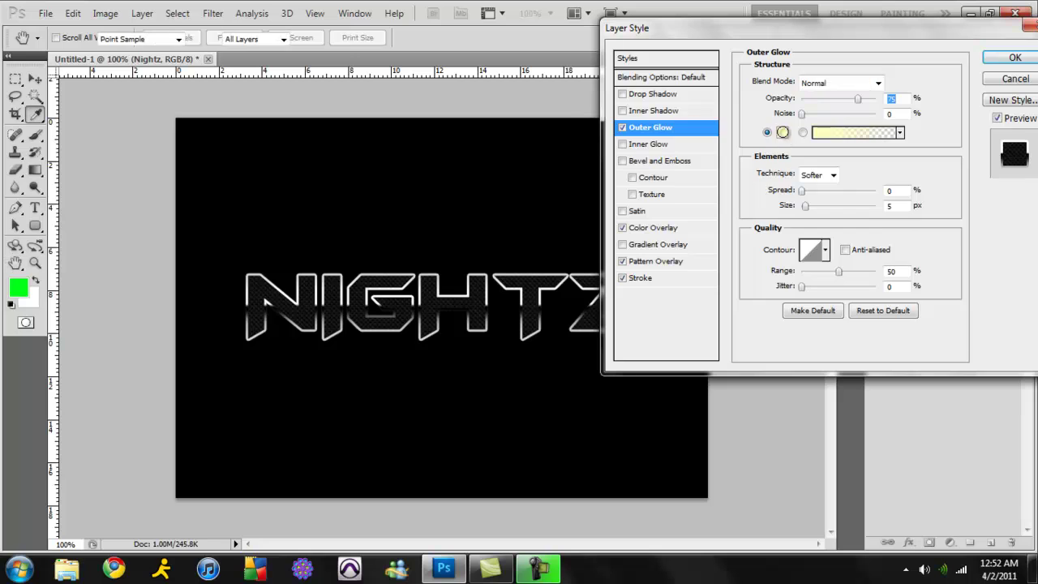
{"action": "left_click_drag", "start_coordinate": [858, 280], "coordinate": [858, 248]}
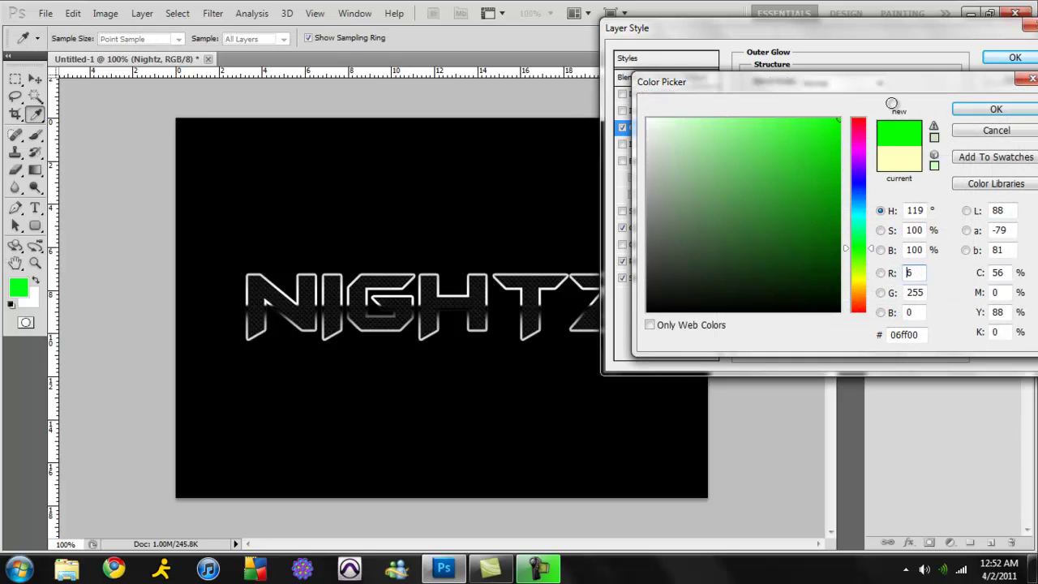
{"action": "left_click", "coordinate": [995, 109]}
Widen the outer glow to 15 px, recolour it purple #b400ff, and apply
{"action": "left_click_drag", "start_coordinate": [833, 40], "coordinate": [895, 36]}
{"action": "left_click_drag", "start_coordinate": [866, 205], "coordinate": [874, 204]}
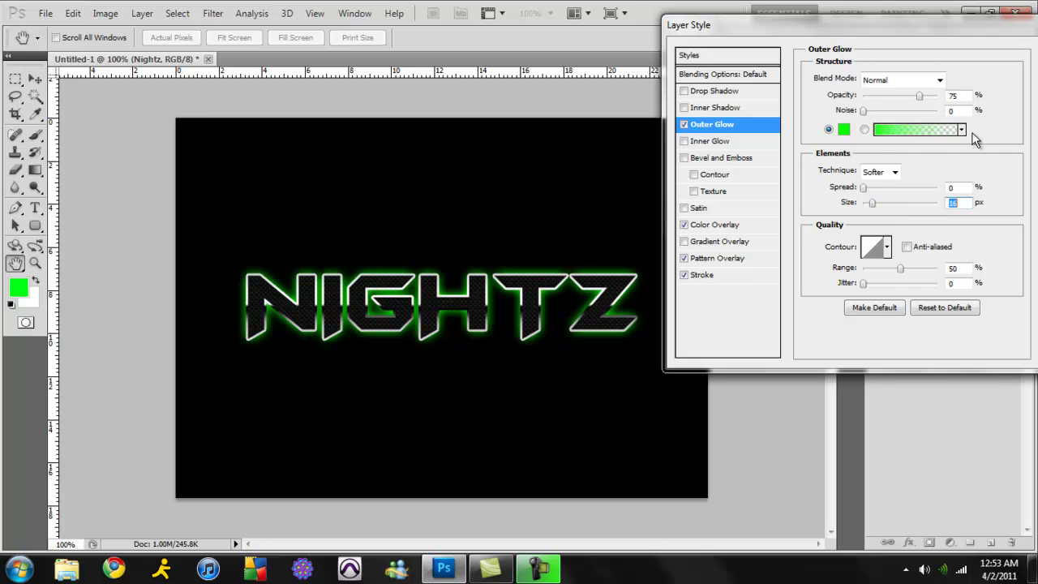
{"action": "left_click", "coordinate": [844, 130]}
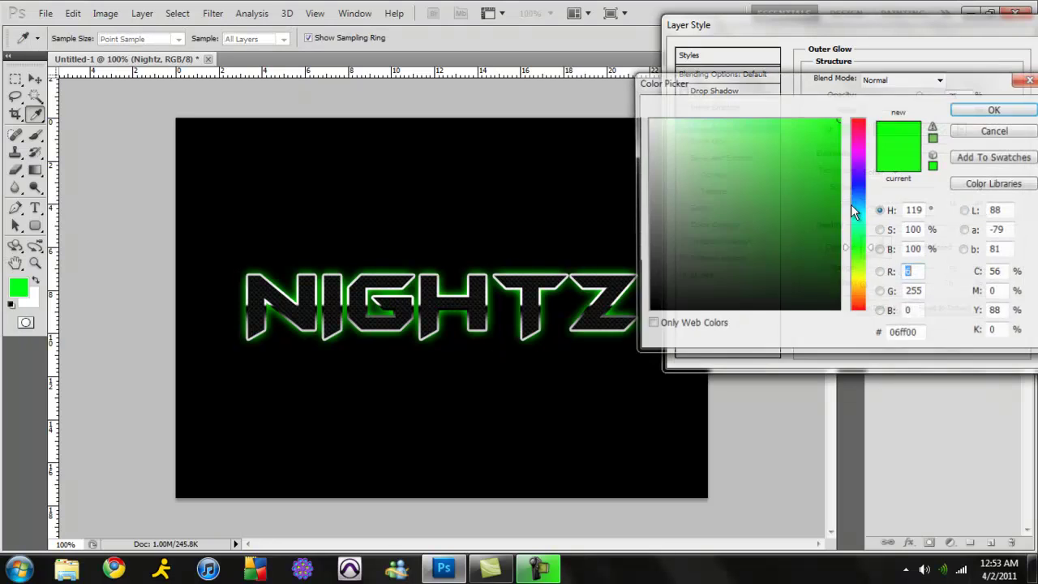
{"action": "mouse_move", "coordinate": [855, 193]}
{"action": "left_mouse_down"}
{"action": "mouse_move", "coordinate": [863, 121]}
{"action": "mouse_move", "coordinate": [859, 297]}
{"action": "mouse_move", "coordinate": [859, 150]}
{"action": "mouse_move", "coordinate": [858, 160]}
{"action": "left_mouse_up"}
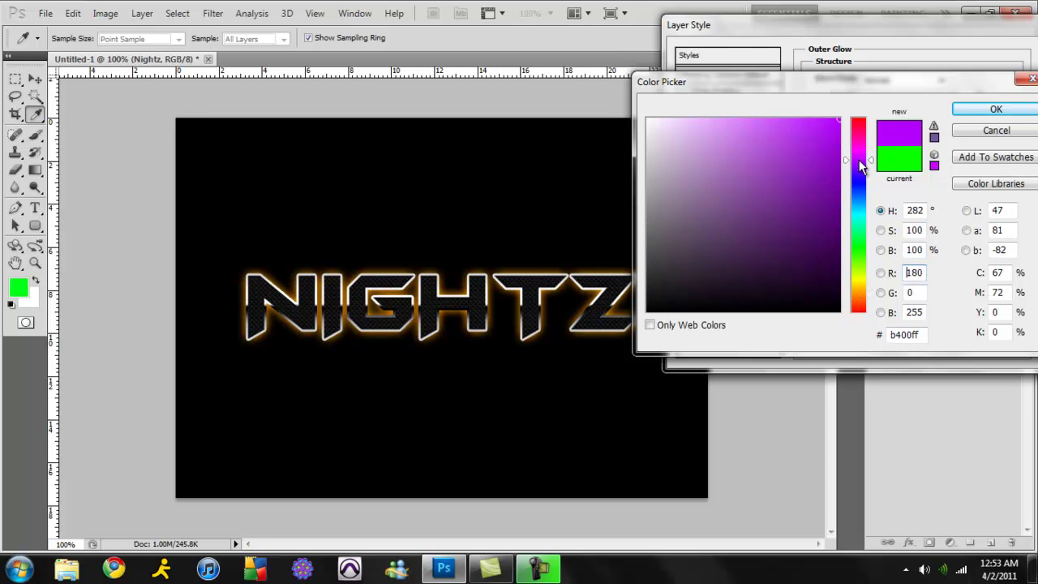
{"action": "left_click", "coordinate": [978, 110]}
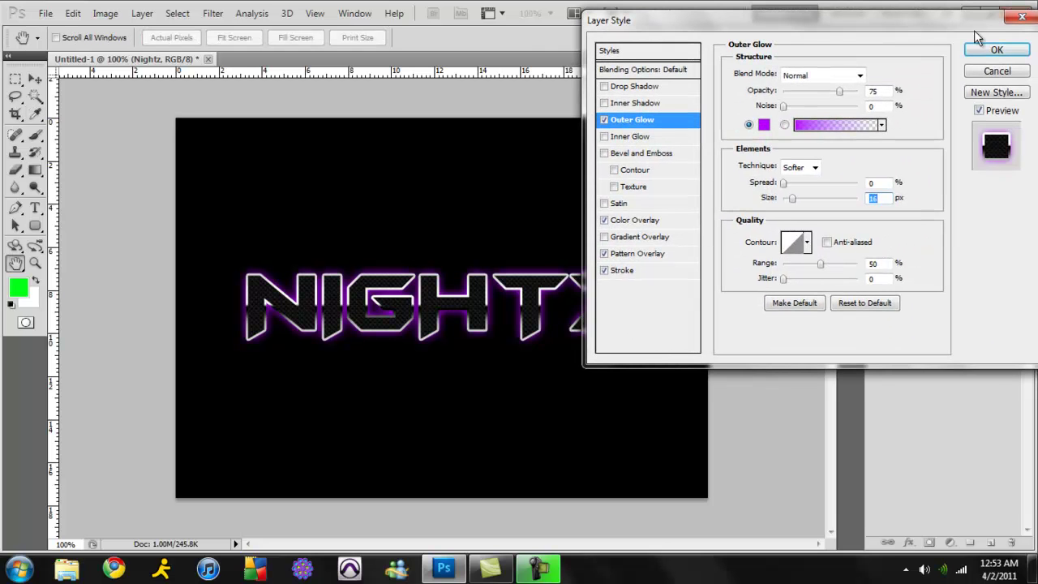
{"action": "left_click", "coordinate": [983, 61]}
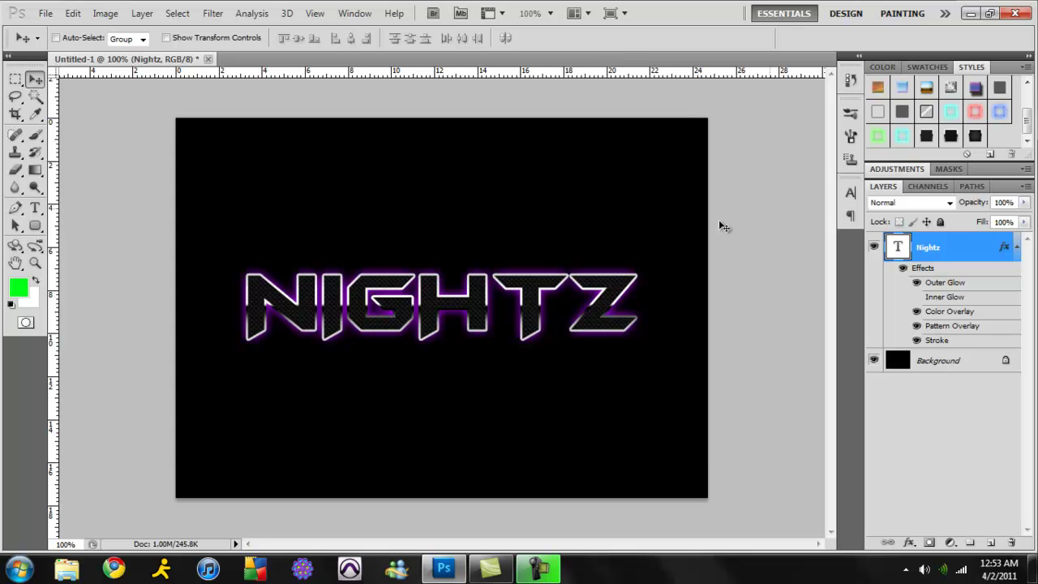